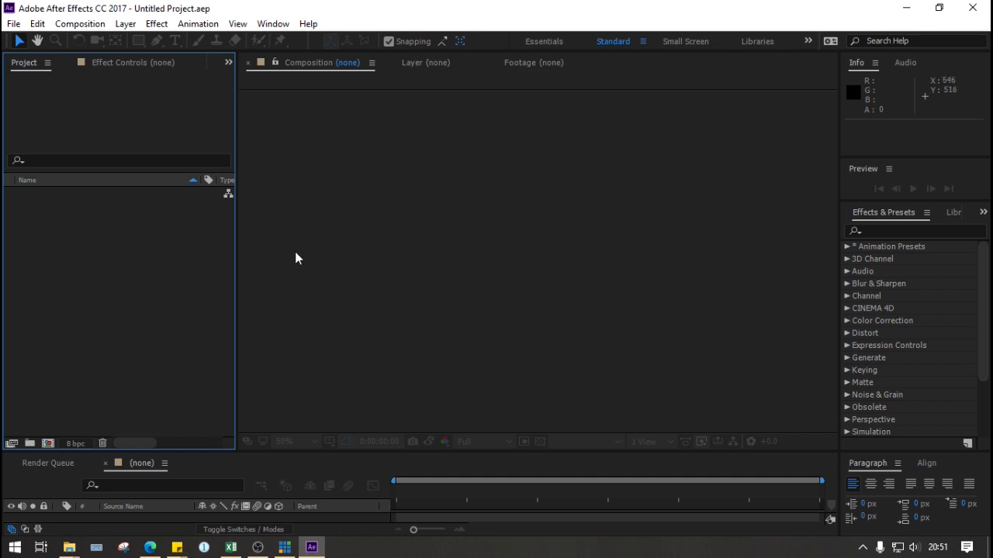
Import the footage light nyamber.MOV into the project and create a composition from it
double_click(71, 221)
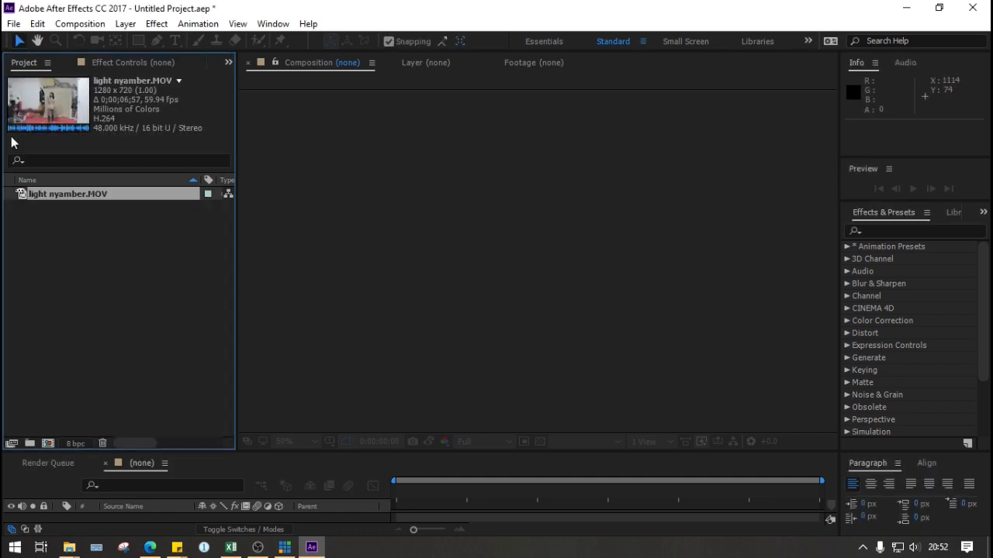
left_click_drag(50, 118, 325, 359)
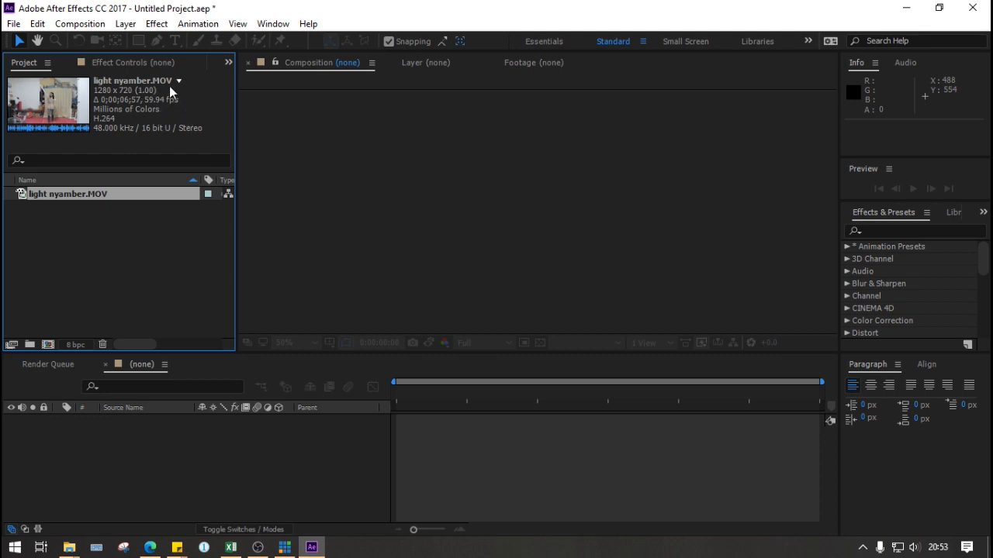
left_click_drag(20, 200, 45, 338)
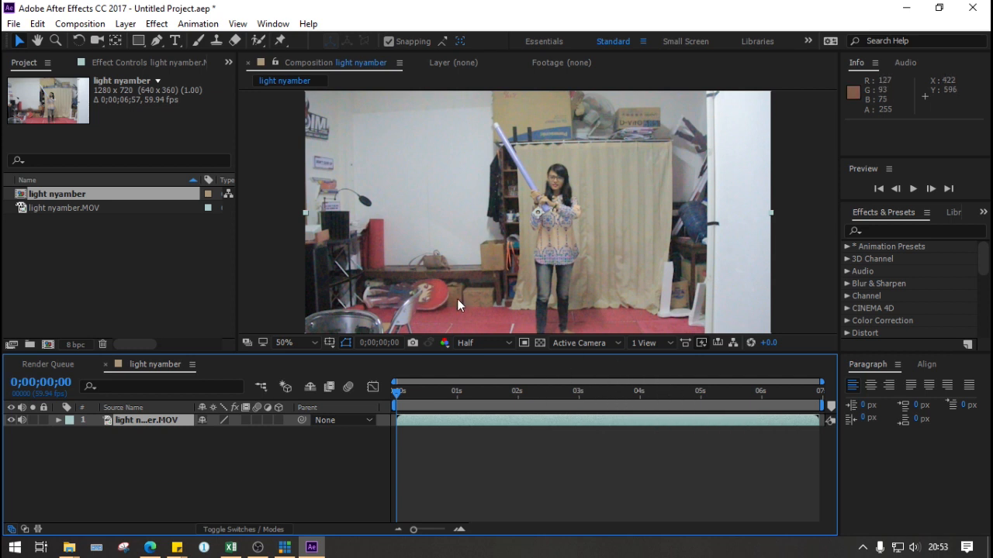
scroll(438, 196, "down", 2)
scroll(435, 189, "up", 2)
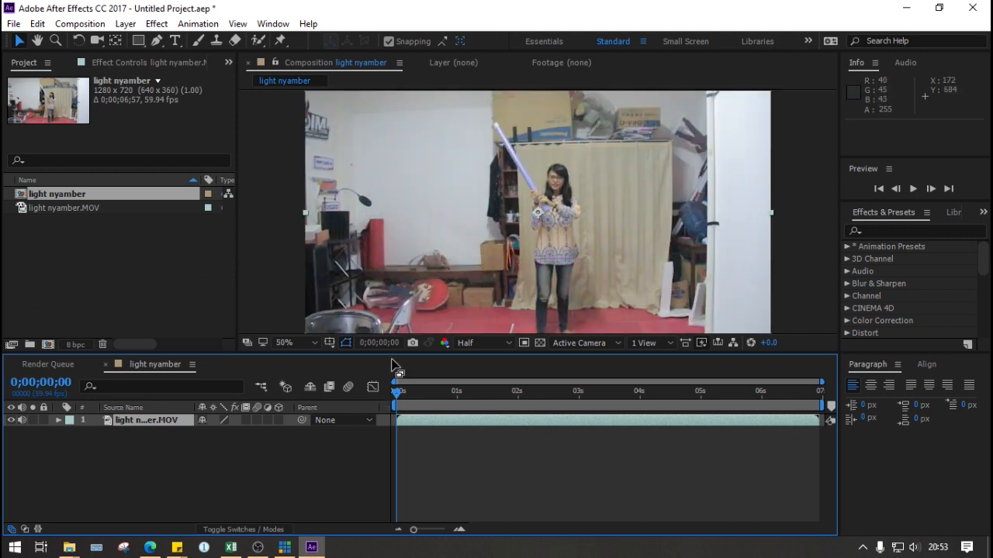
left_click_drag(397, 362, 401, 378)
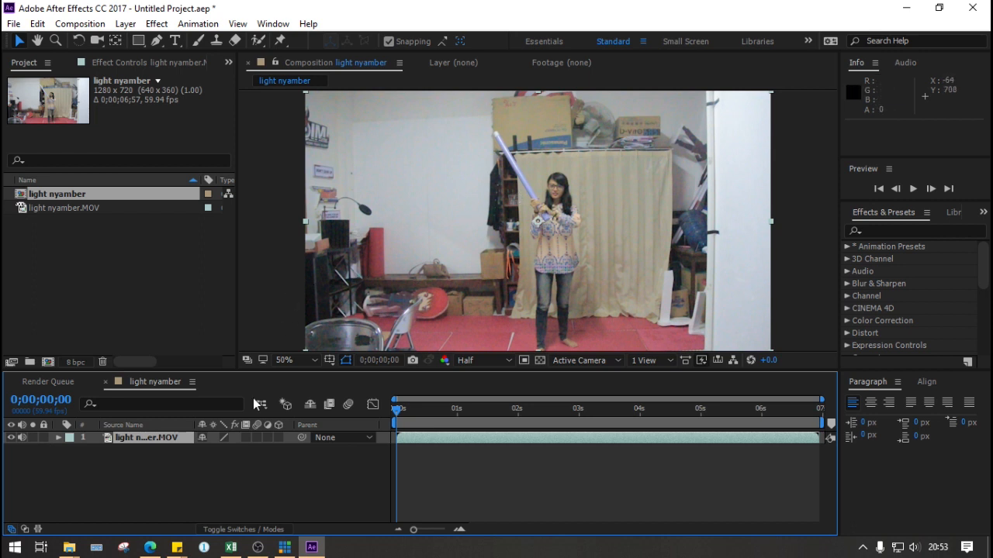
Add a white (FFFFFF) solid layer of 1280 x 720 px above the footage
right_click(185, 461)
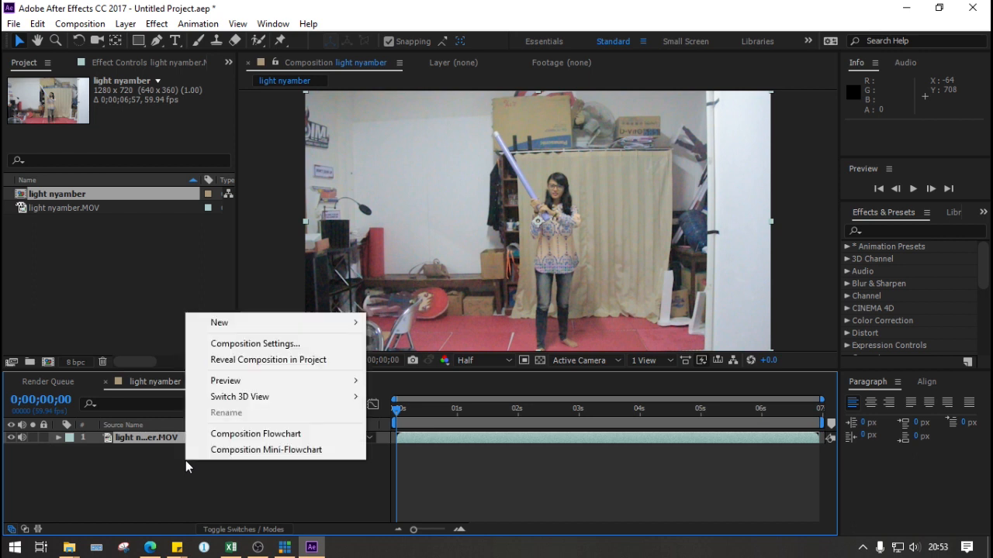
mouse_move(330, 324)
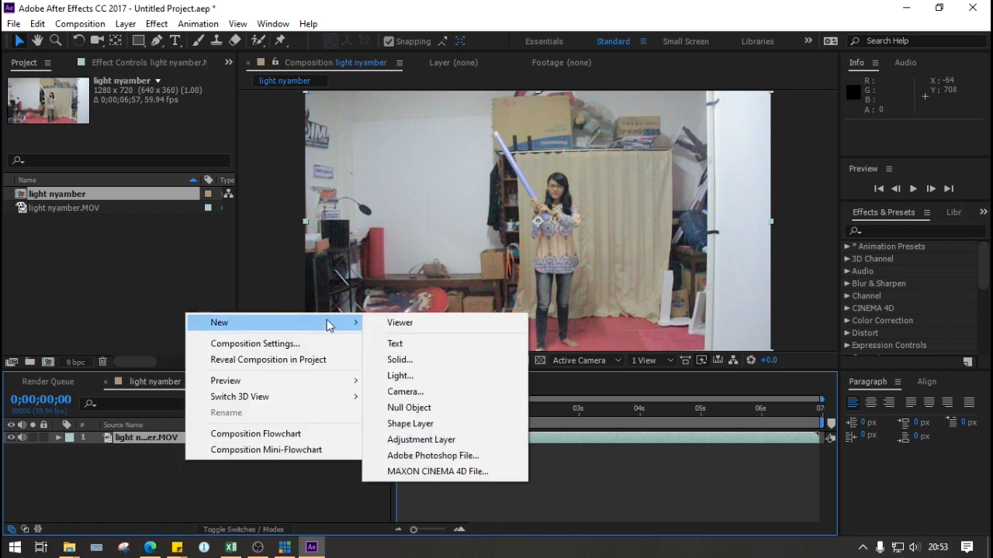
left_click(424, 361)
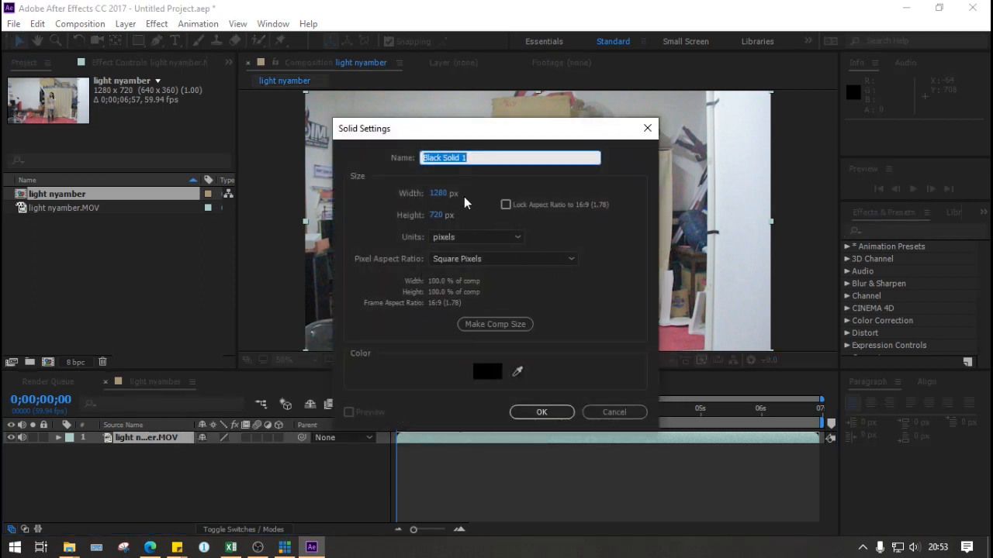
left_click(483, 373)
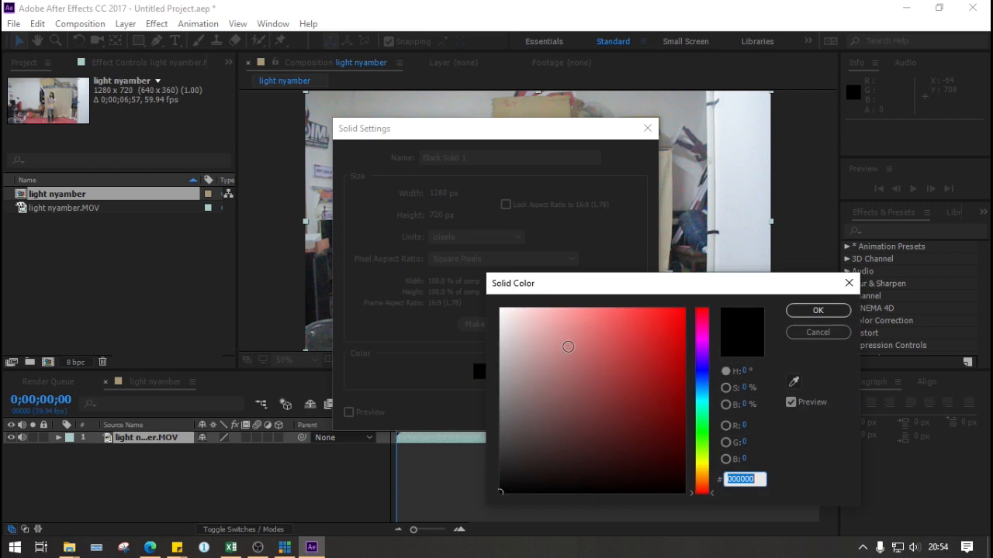
left_click_drag(568, 347, 460, 291)
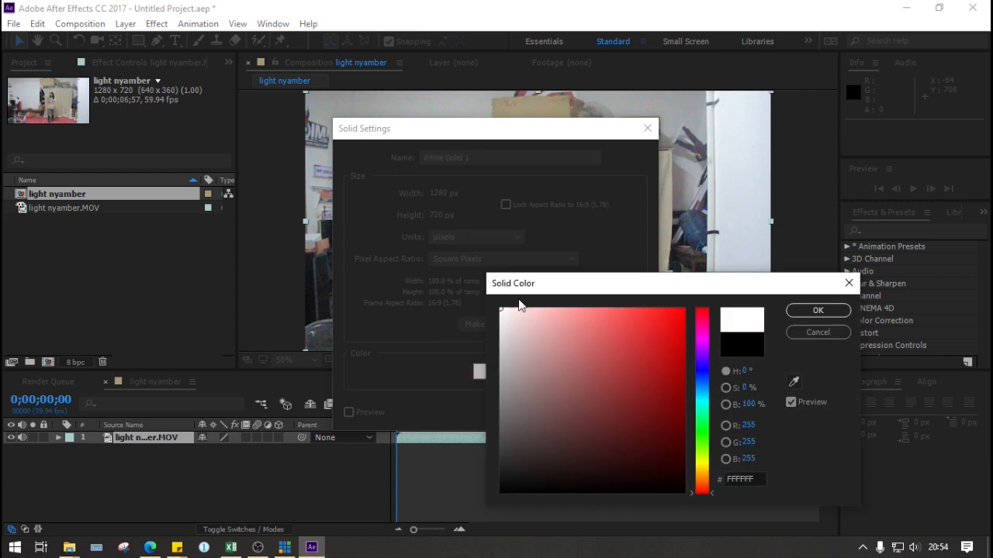
left_click(819, 310)
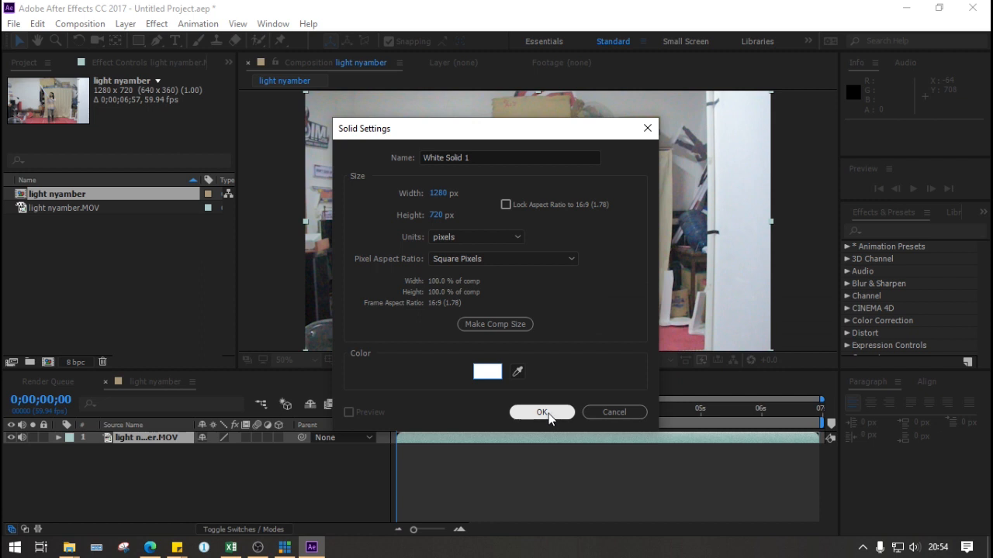
left_click(542, 411)
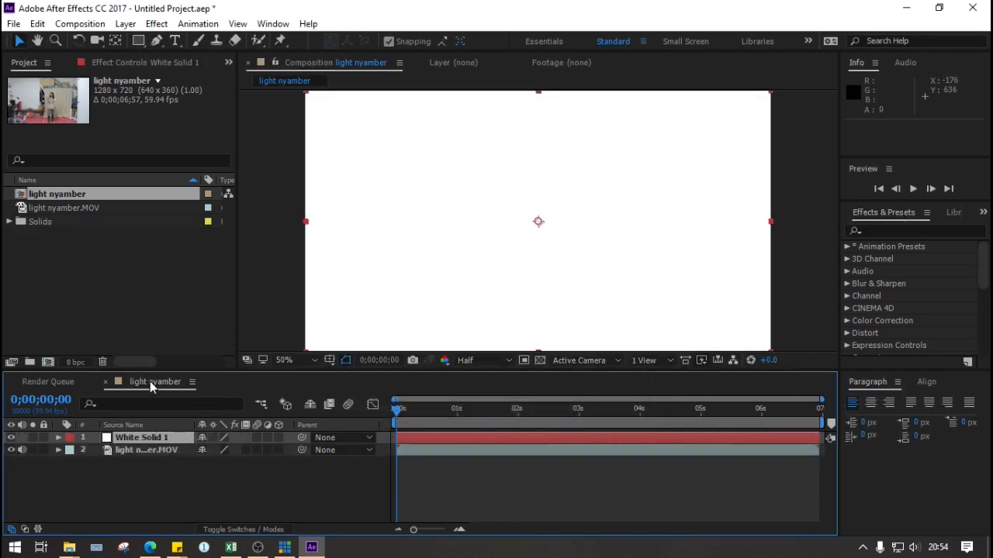
Draw a closed four-point slanted bar mask on the white solid with the Pen tool and slightly adjust its corners
left_click(142, 439)
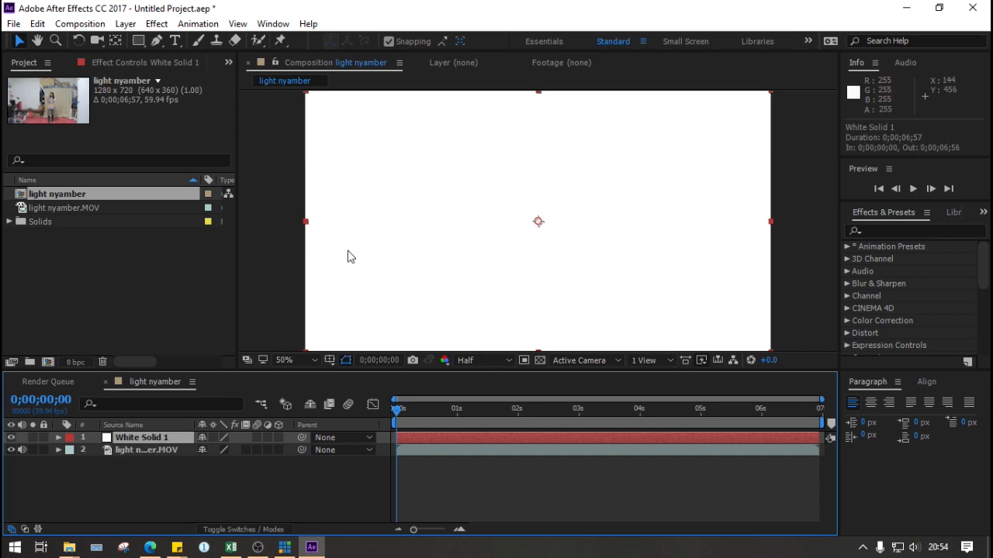
left_click(156, 43)
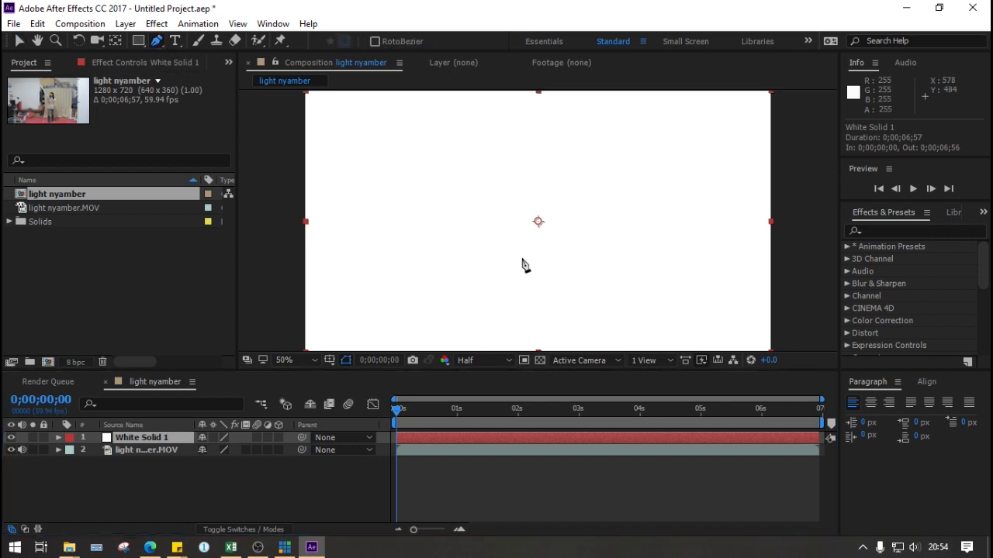
left_click(484, 174)
left_click(500, 164)
left_click(563, 234)
left_click(542, 242)
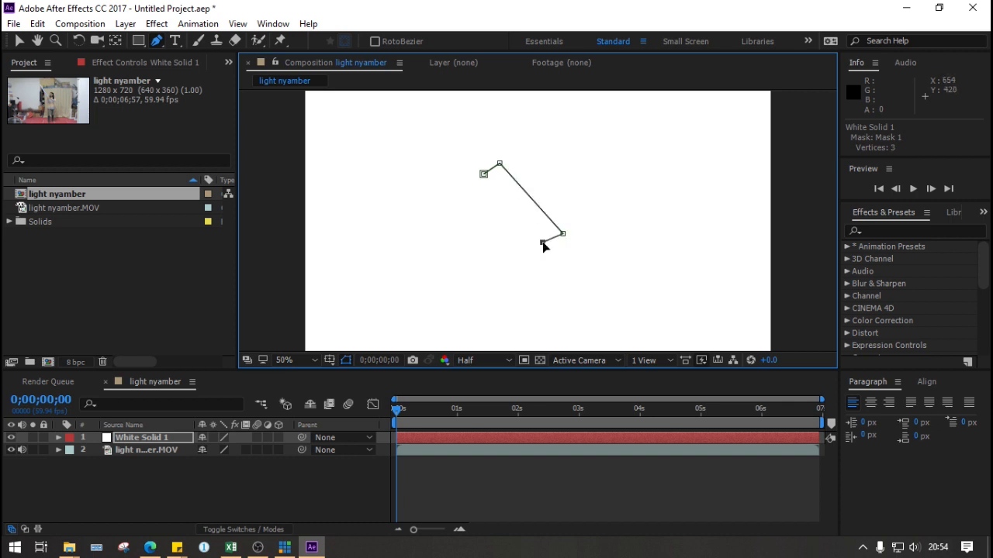
left_click(483, 174)
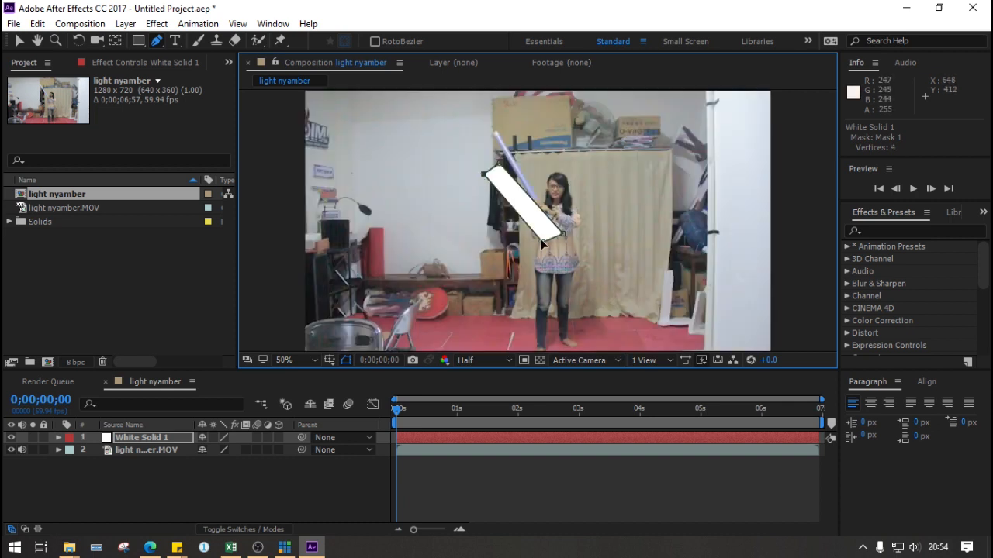
left_click_drag(542, 242, 549, 247)
left_click_drag(499, 165, 498, 164)
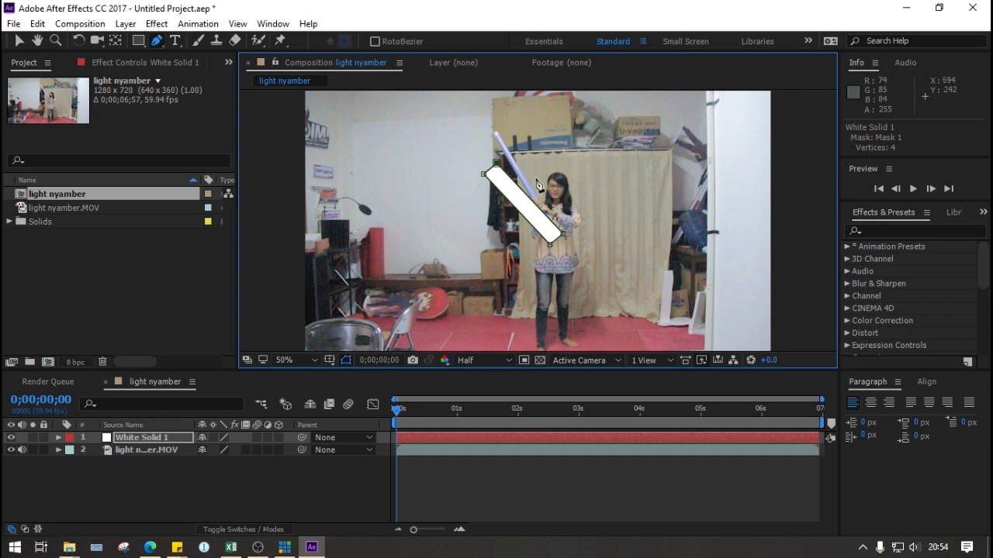
left_click(398, 415)
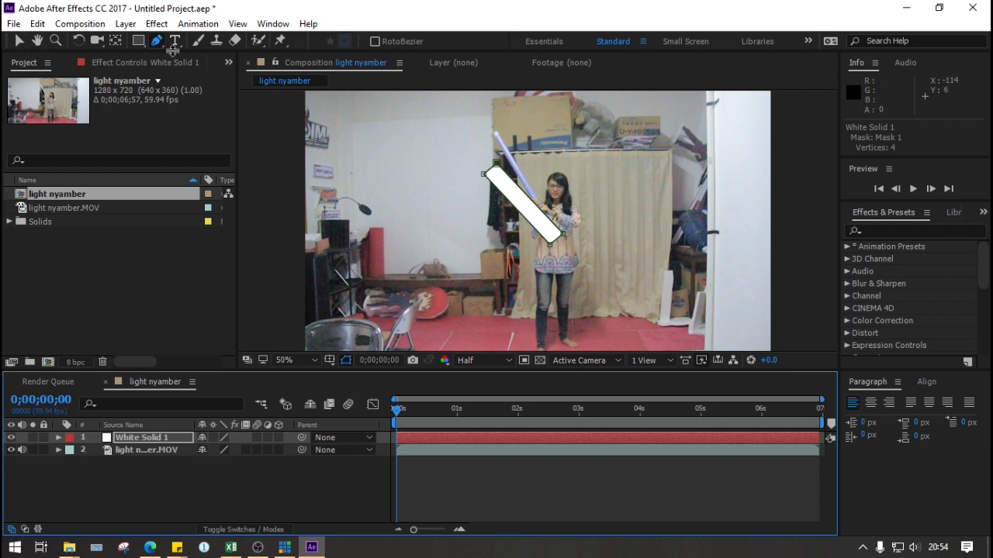
Move the masked white solid straight up to position 640, 258, over the woman's sword
left_click(19, 41)
left_click(517, 186)
left_click_drag(518, 203, 515, 165)
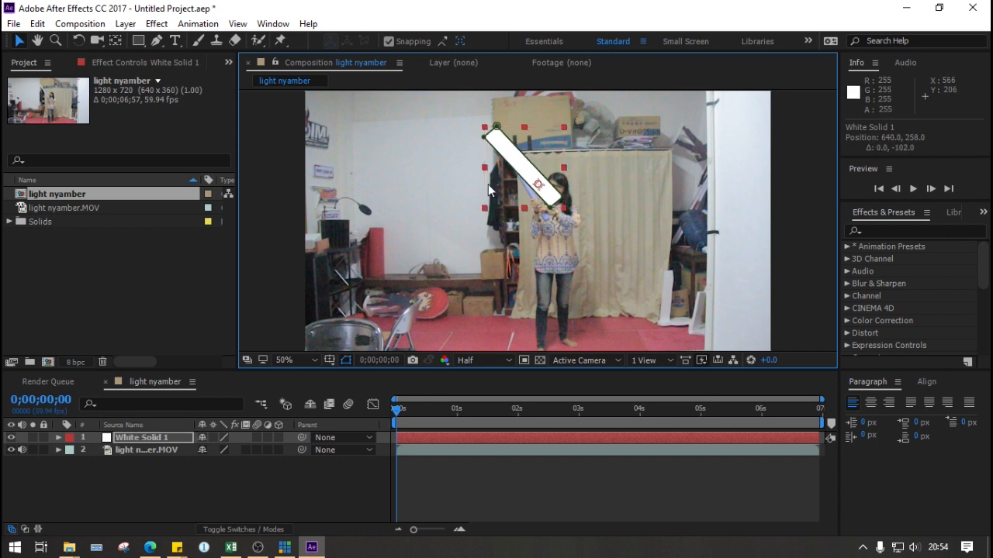
Reshape the mask's tip and hilt corners so the white bar covers the sword blade from tip to hands
scroll(481, 126, "up", 1)
key("space")
left_click_drag(515, 178, 550, 253)
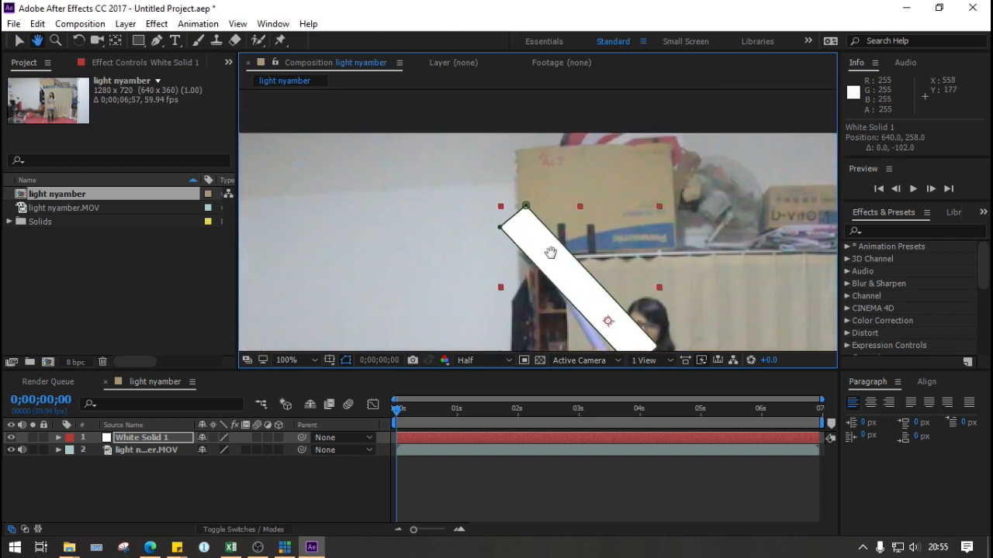
left_click(525, 207)
mouse_move(530, 210)
left_mouse_down()
mouse_move(509, 224)
mouse_move(519, 222)
left_mouse_up()
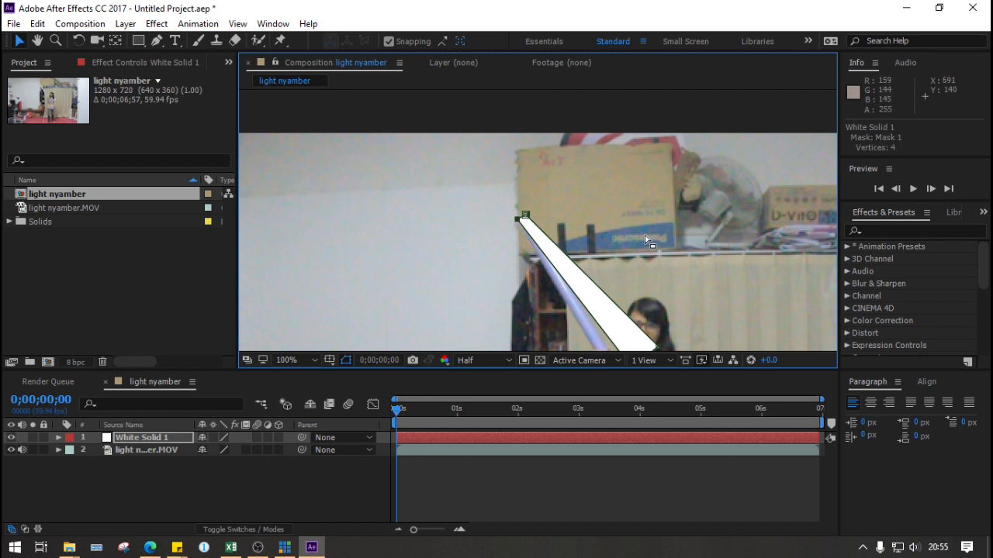
scroll(675, 279, "down", 5)
left_click_drag(618, 265, 580, 249)
left_click_drag(649, 246, 598, 245)
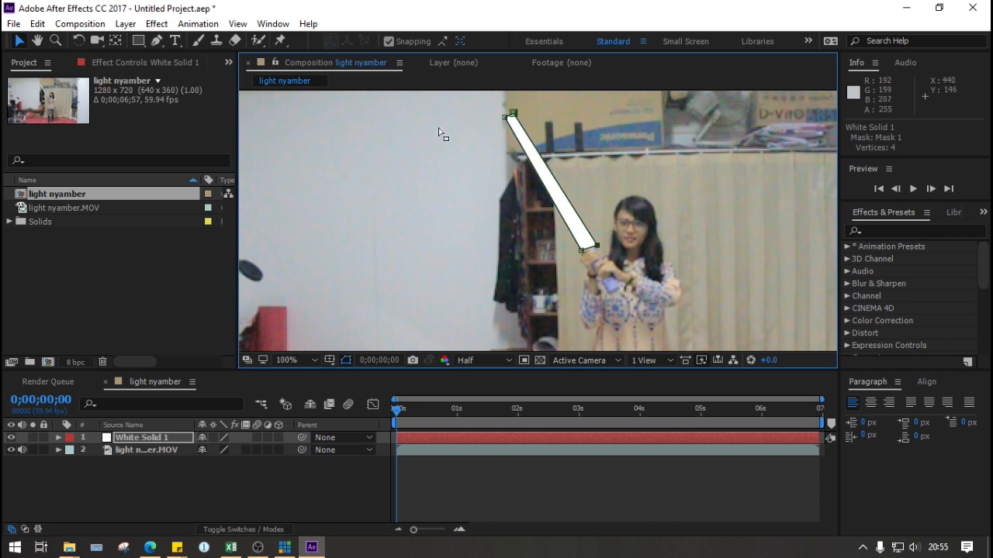
left_click_drag(505, 120, 503, 123)
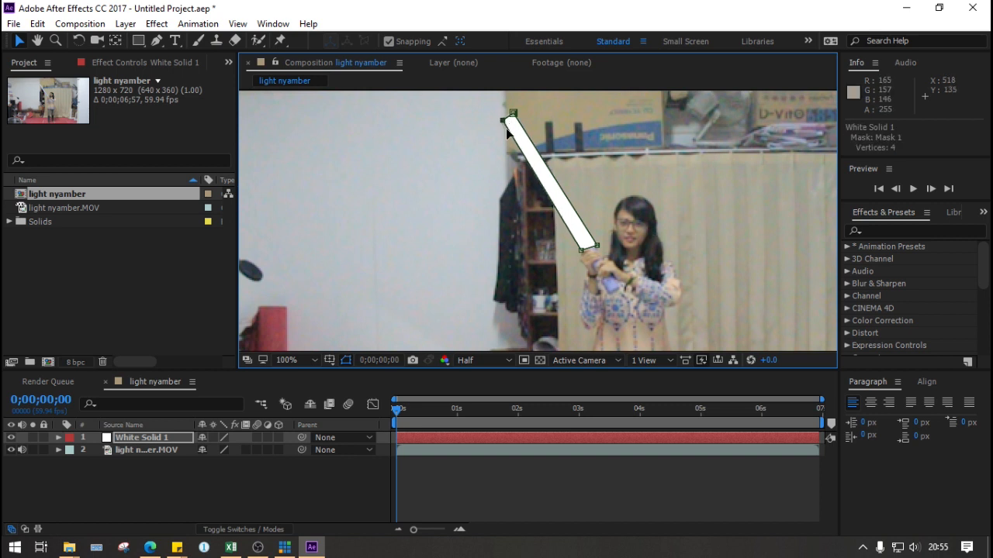
Set the opacity of the White Solid 1 layer to 0%
left_click(183, 470)
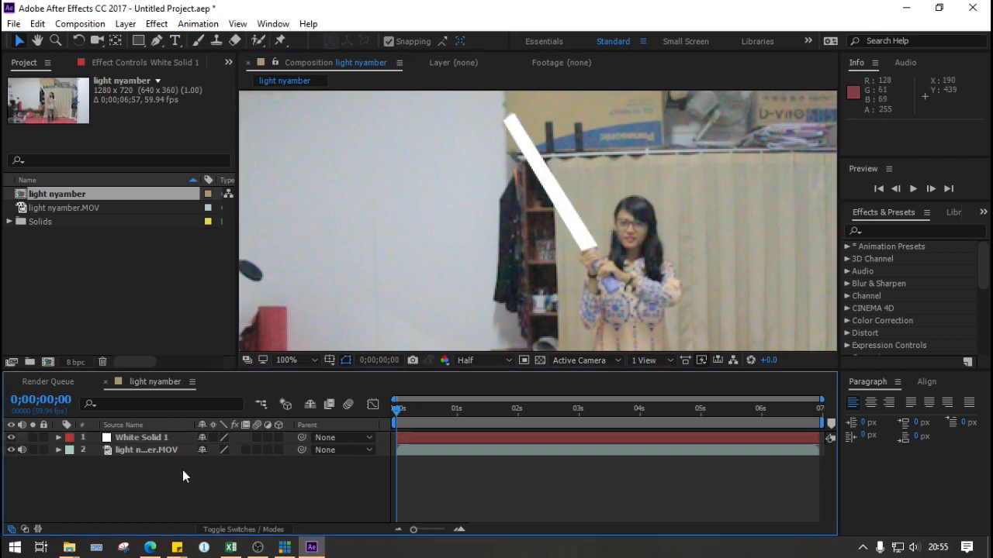
left_click(147, 439)
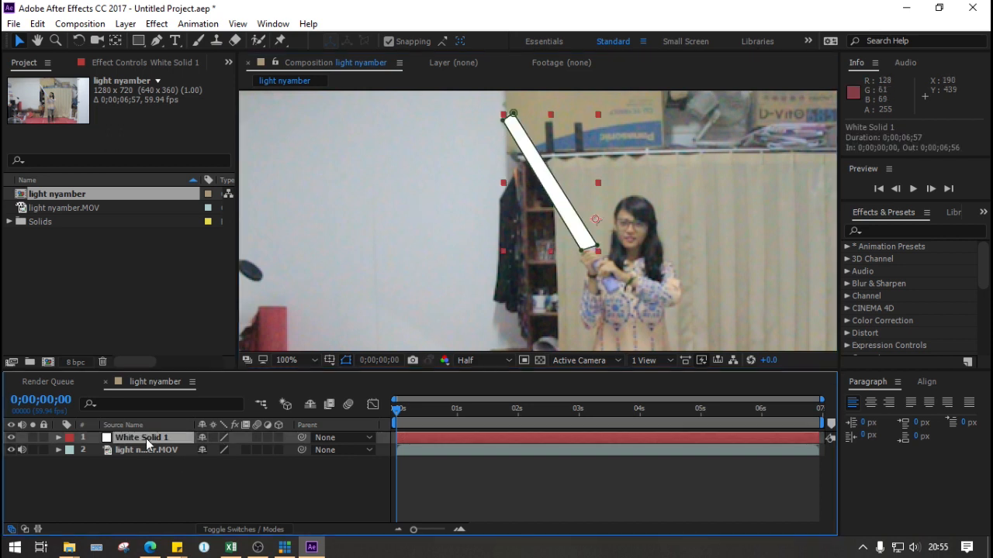
key("t")
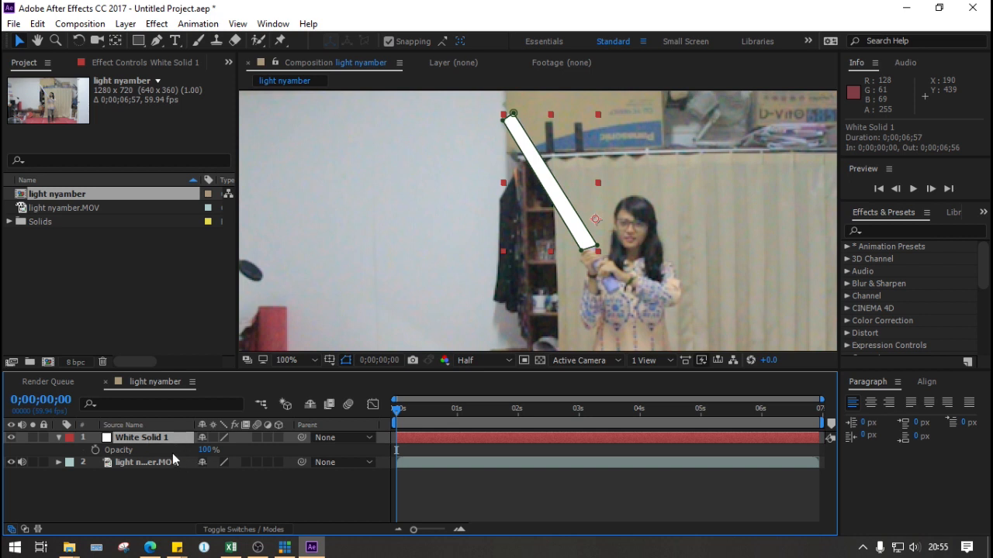
left_click_drag(208, 450, 98, 450)
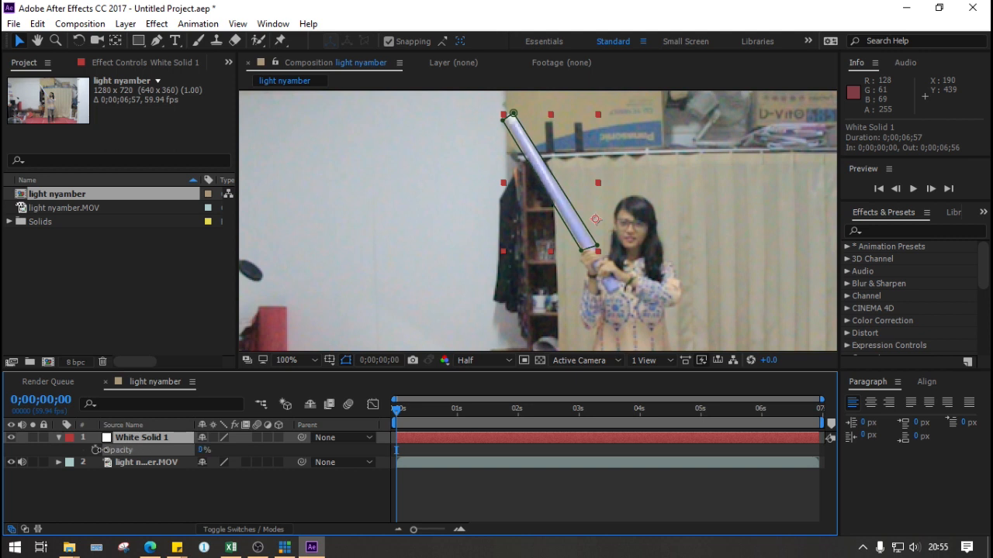
left_click_drag(101, 450, 102, 450)
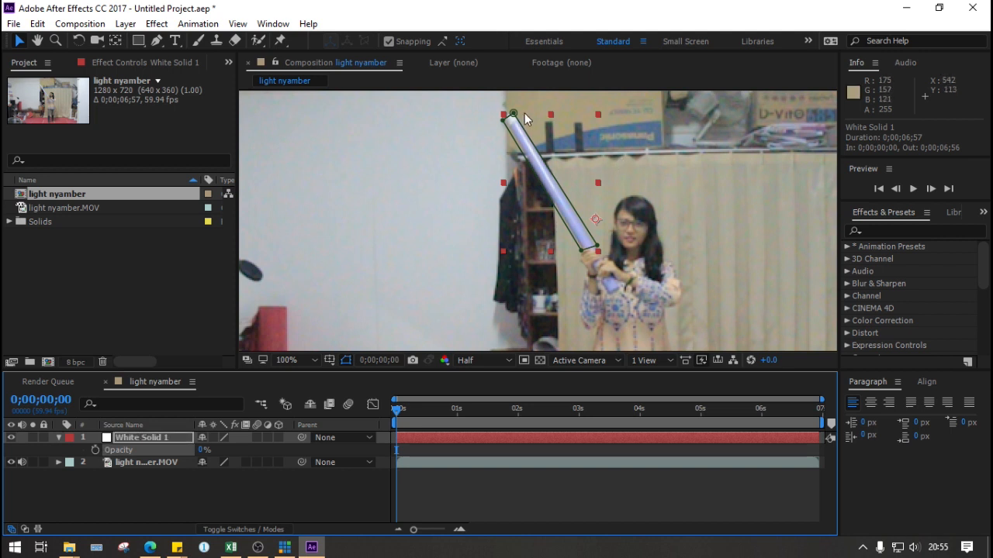
Refine the mask's corner points at the hands and at the tip to follow the sword blade's outline closely
key("period")
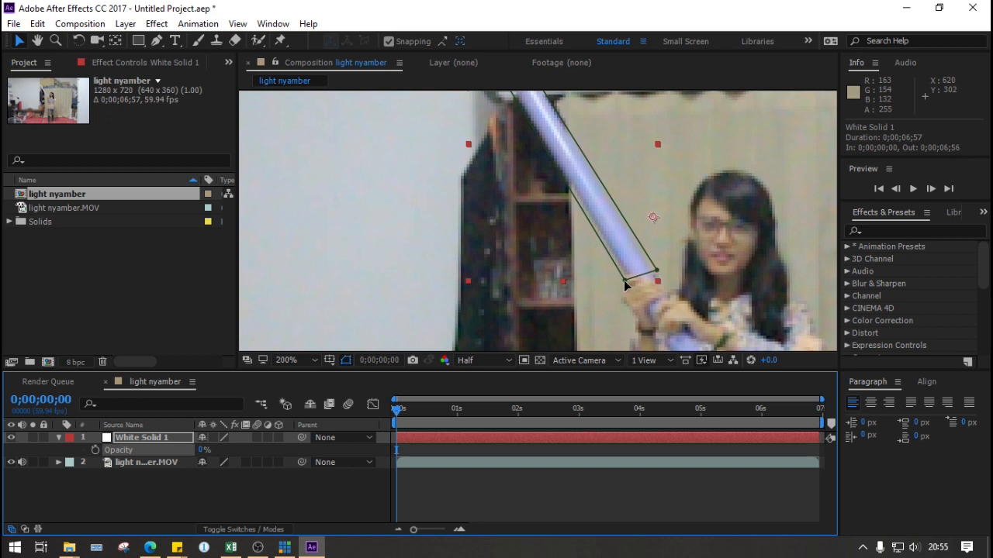
left_click_drag(623, 280, 622, 277)
left_click(657, 270)
left_click_drag(657, 270, 655, 276)
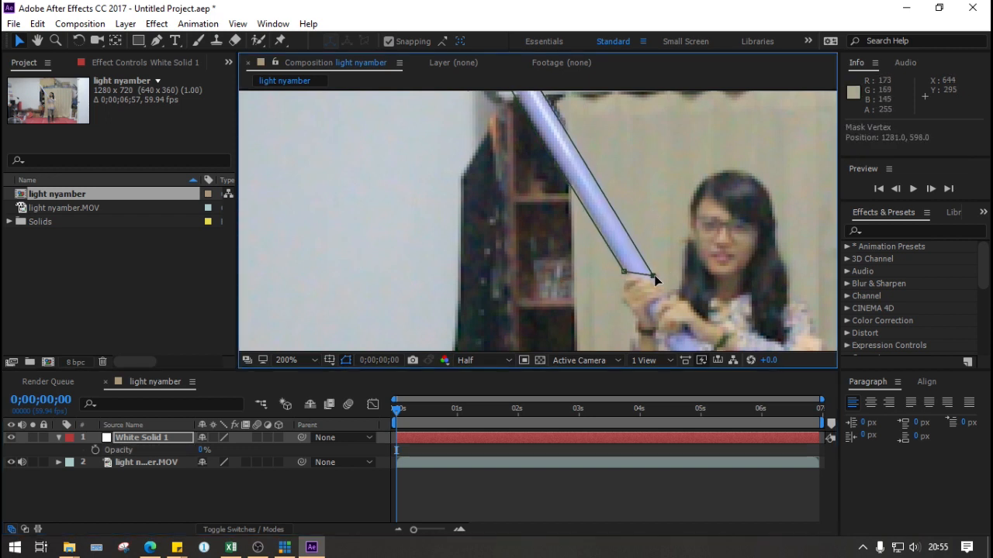
left_click_drag(645, 194, 715, 274)
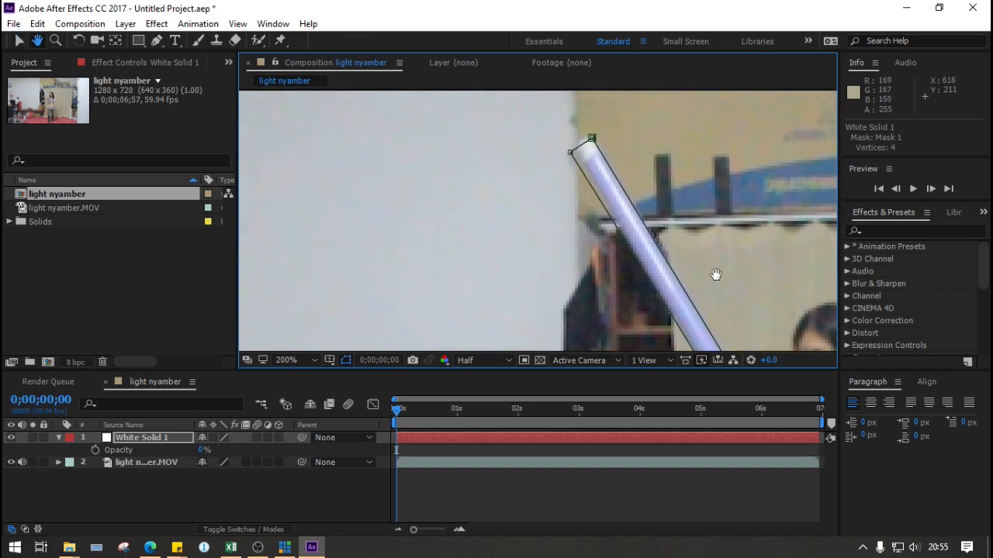
left_click_drag(570, 155, 586, 134)
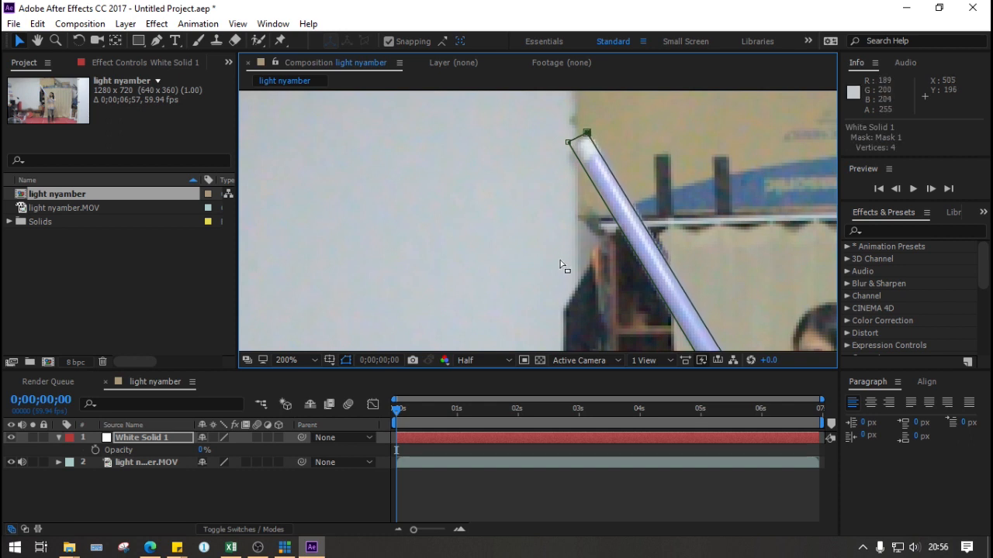
key("comma")
key("comma")
key("period")
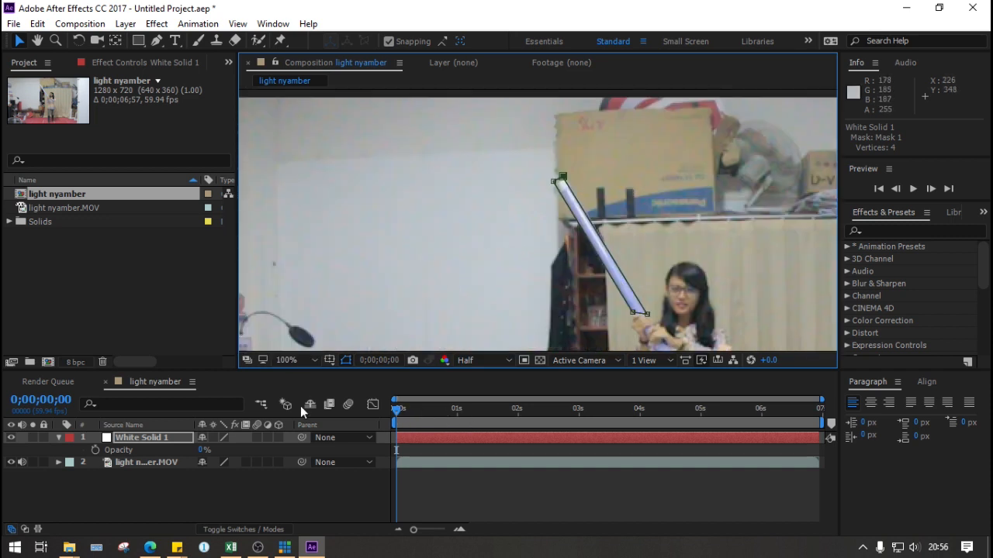
left_click(117, 439)
left_click(59, 437)
left_click(60, 438)
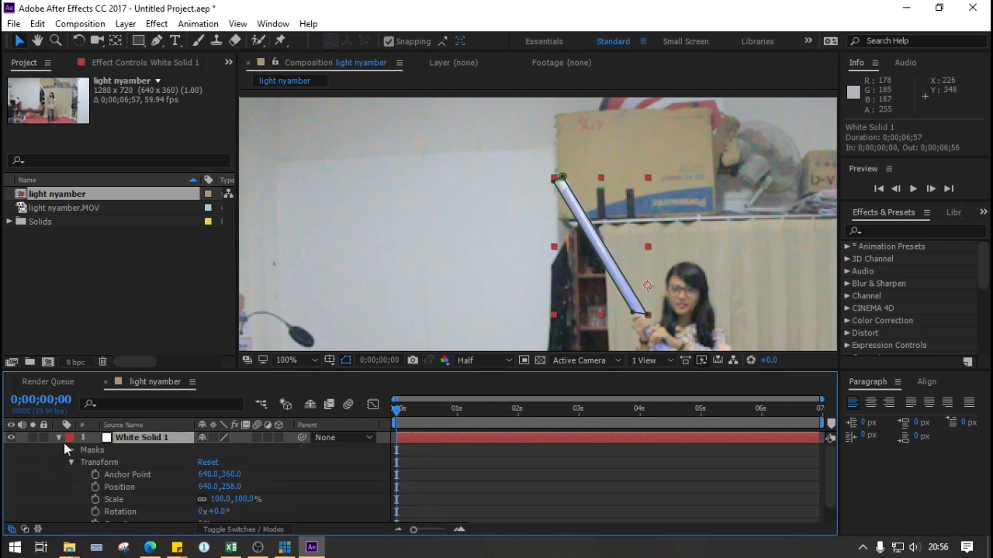
left_click(71, 451)
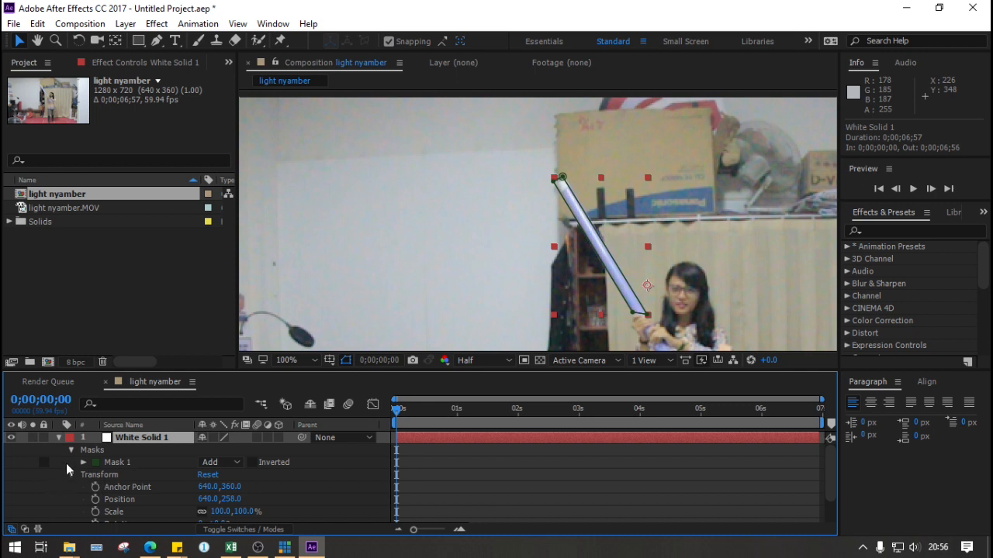
left_click(83, 462)
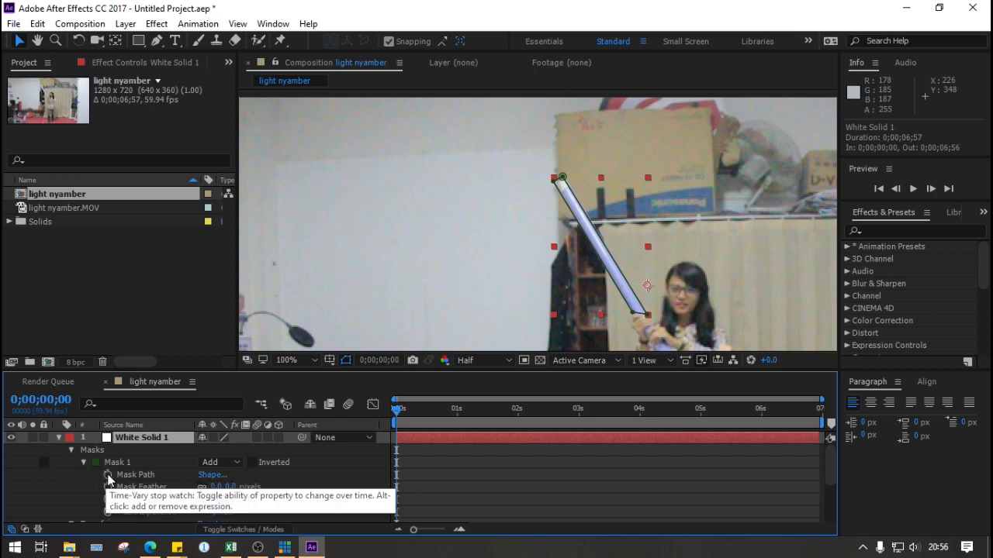
left_click(108, 474)
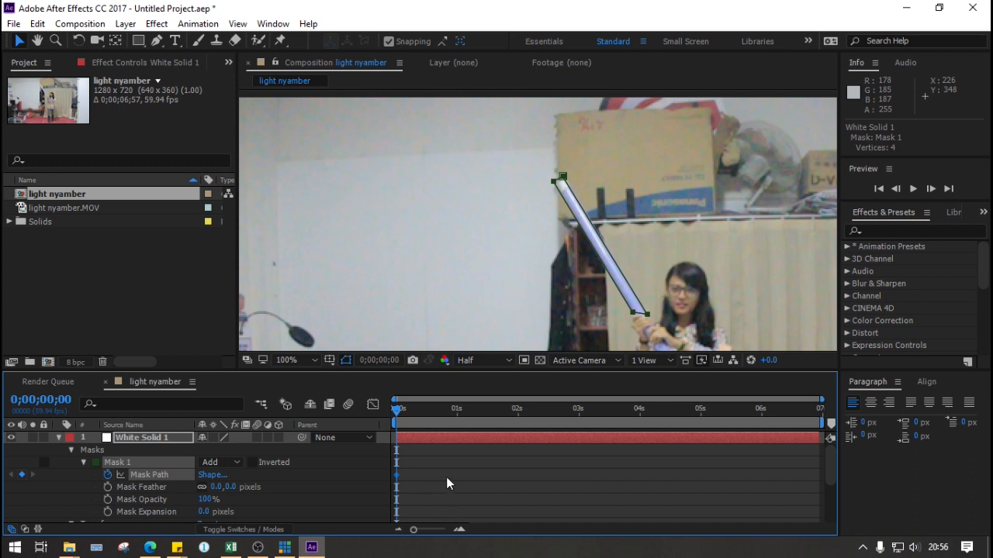
key("ctrl+z")
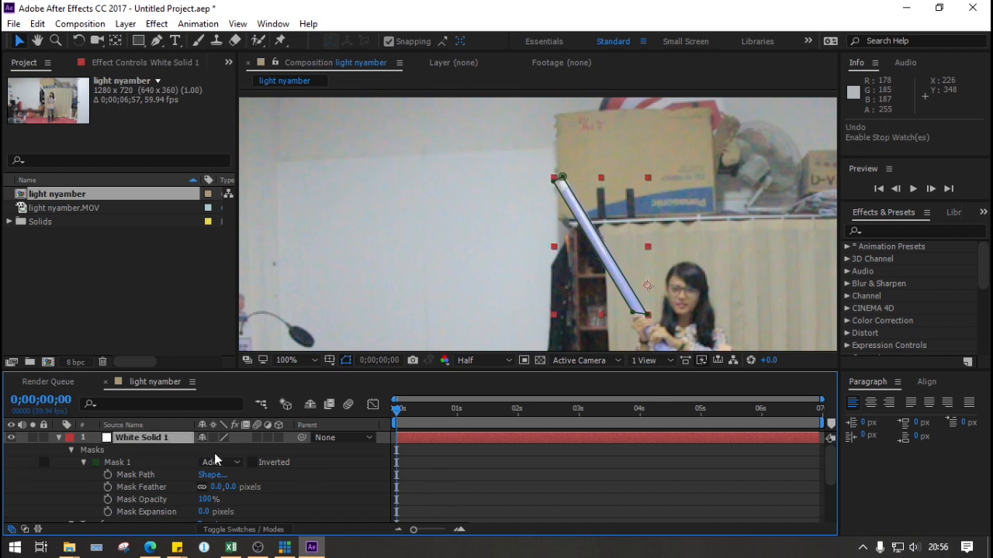
left_click(58, 438)
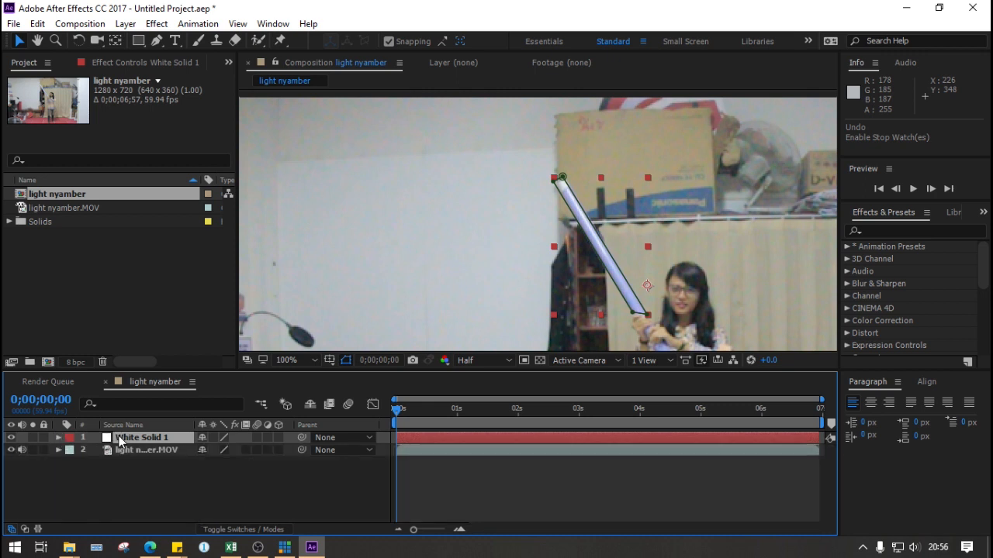
key("t")
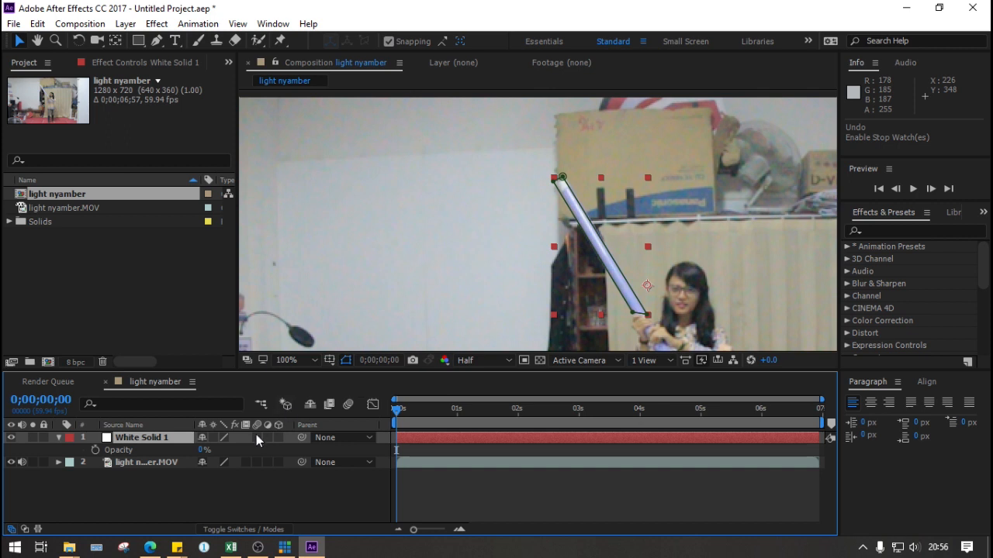
left_click(60, 439)
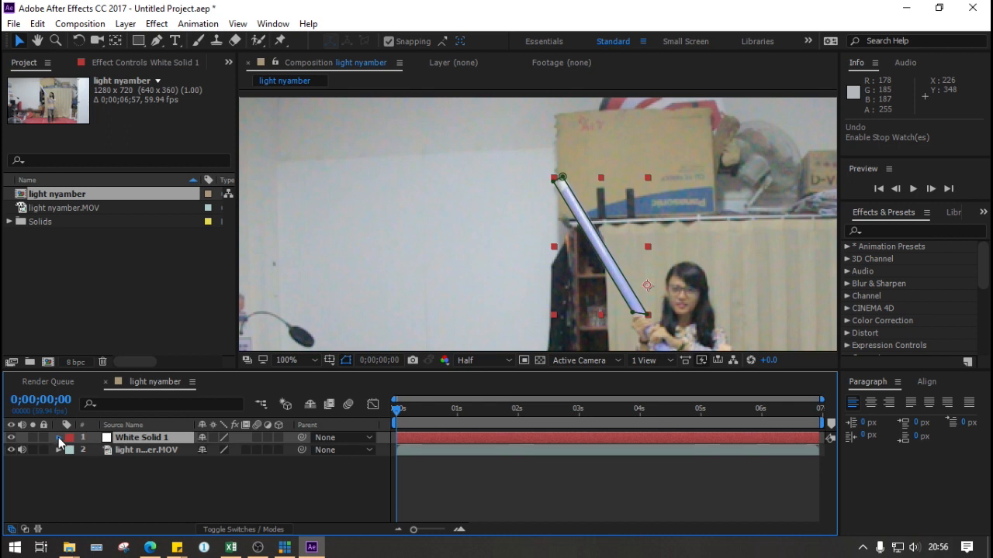
Turn on Mask Path keyframing for Mask 1 of the White Solid 1 layer at 0;00;00;00
left_click(58, 437)
left_click(70, 449)
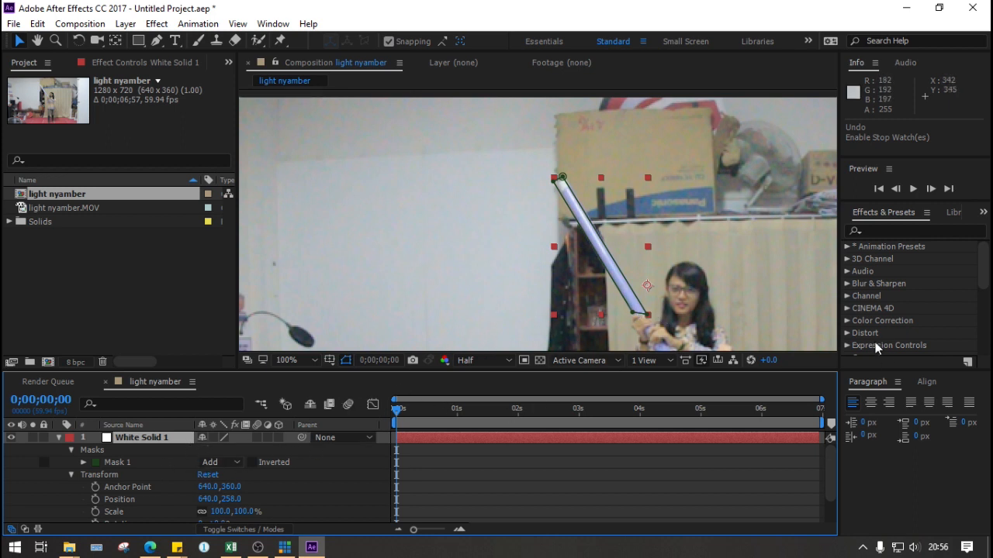
left_click(83, 462)
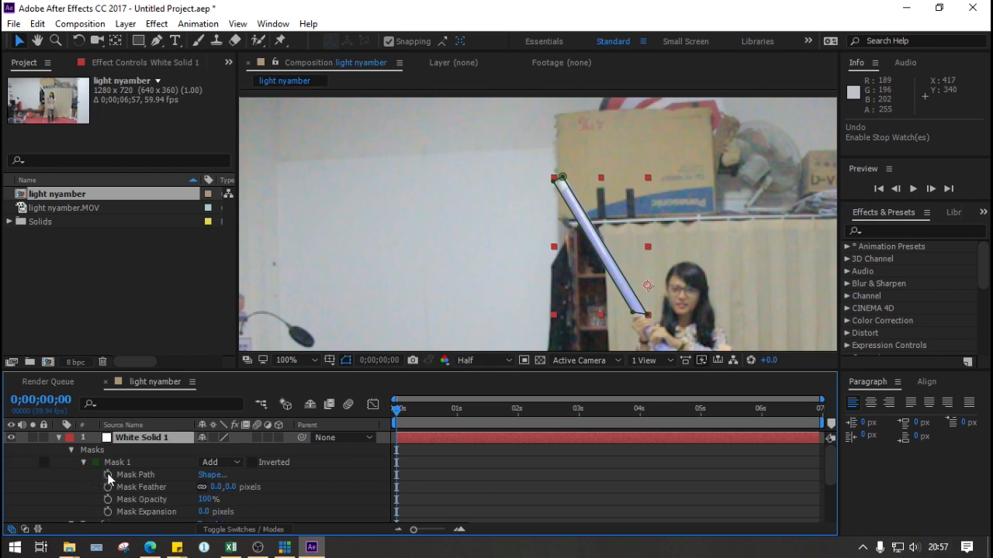
left_click(107, 476)
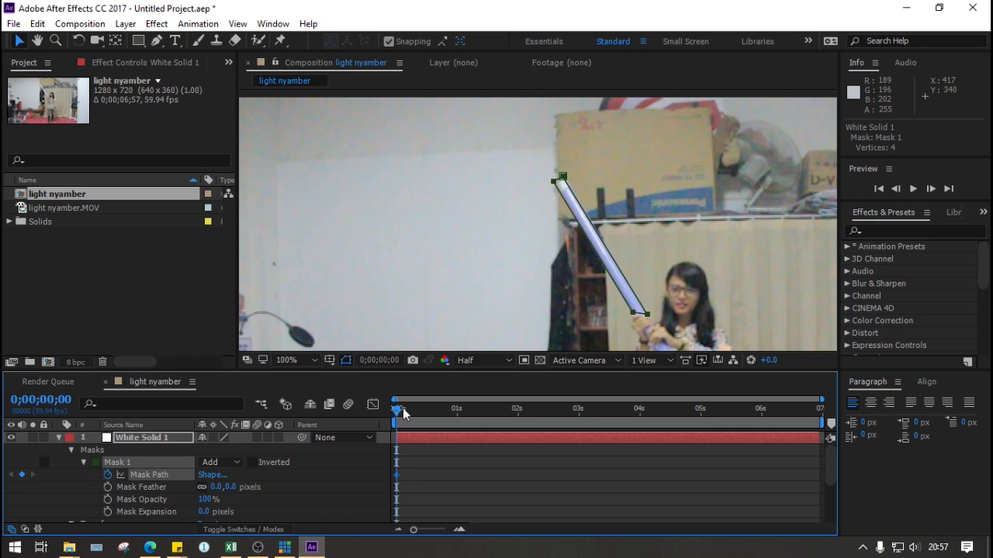
Advance one frame to 0;00;00;01 and move the mask's tip corners to fit the end of the sword
key("Page_Down")
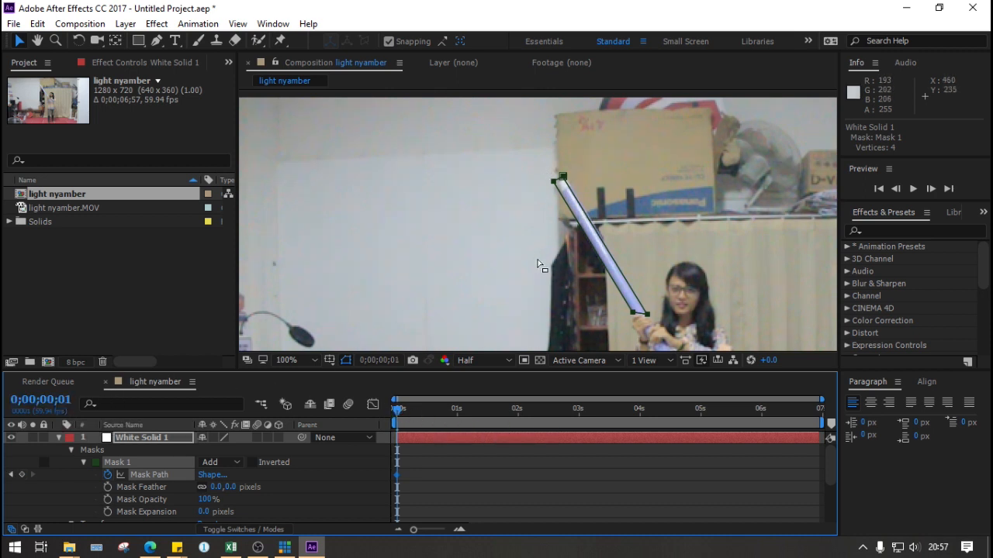
key("period")
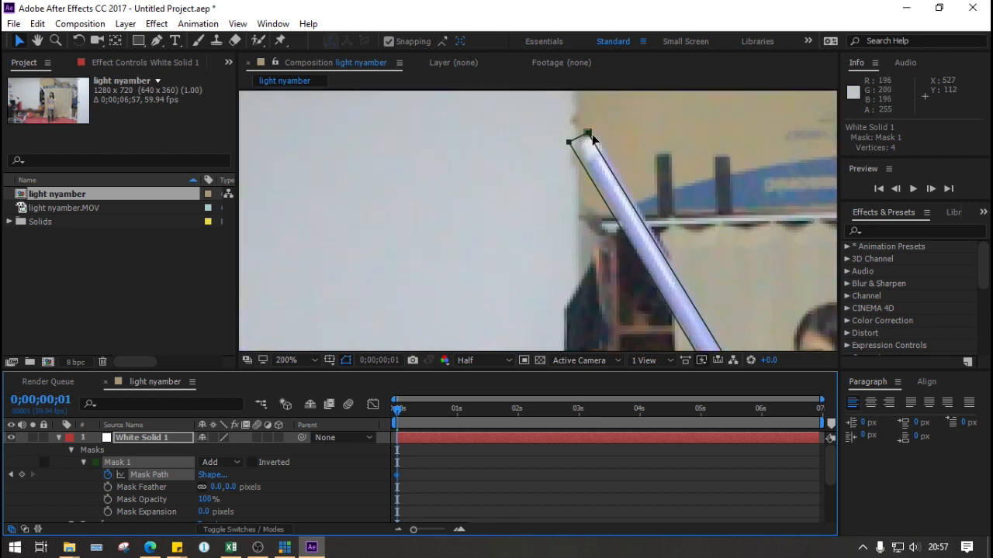
left_click_drag(593, 135, 588, 135)
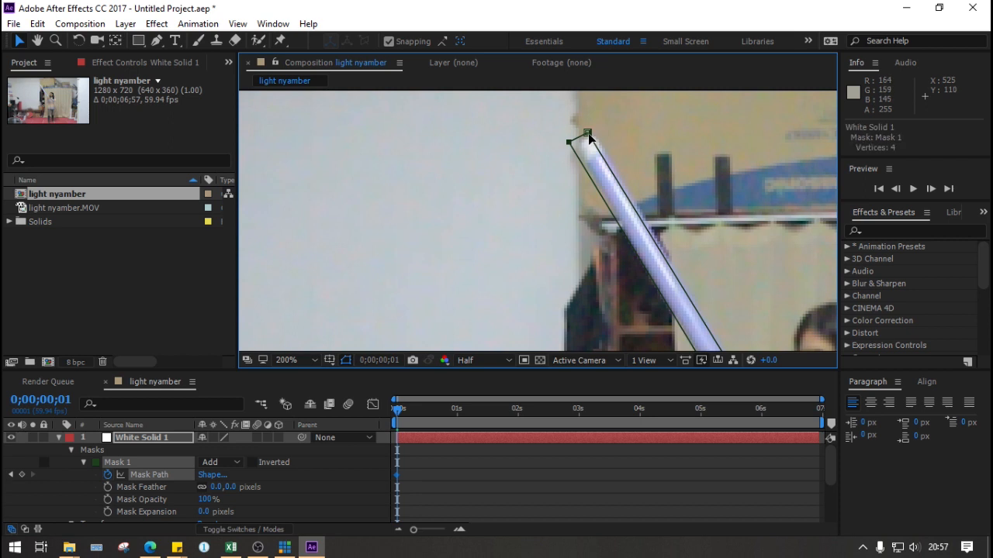
mouse_move(589, 138)
left_mouse_down()
mouse_move(569, 140)
mouse_move(594, 137)
mouse_move(575, 147)
left_mouse_up()
key("space")
left_click_drag(739, 286, 625, 156)
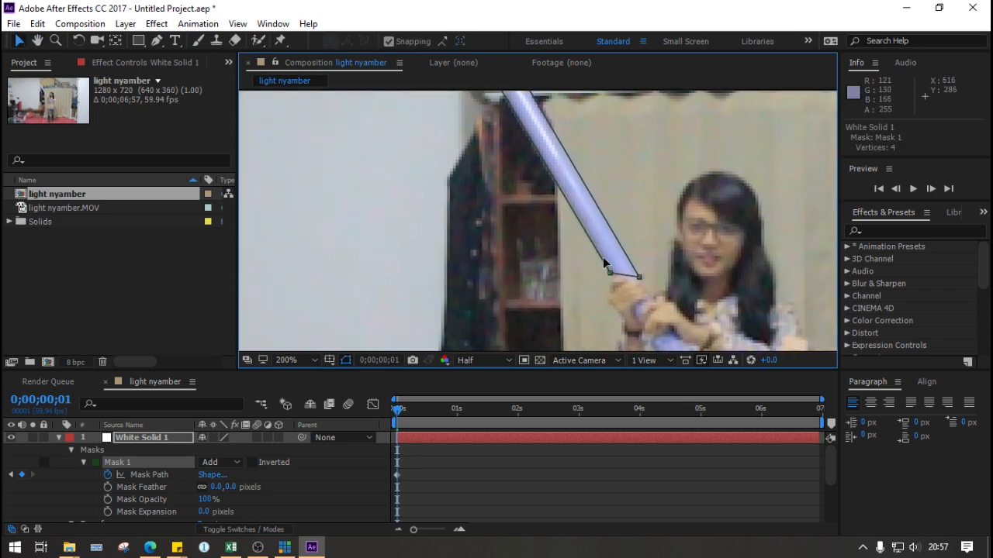
key("slash")
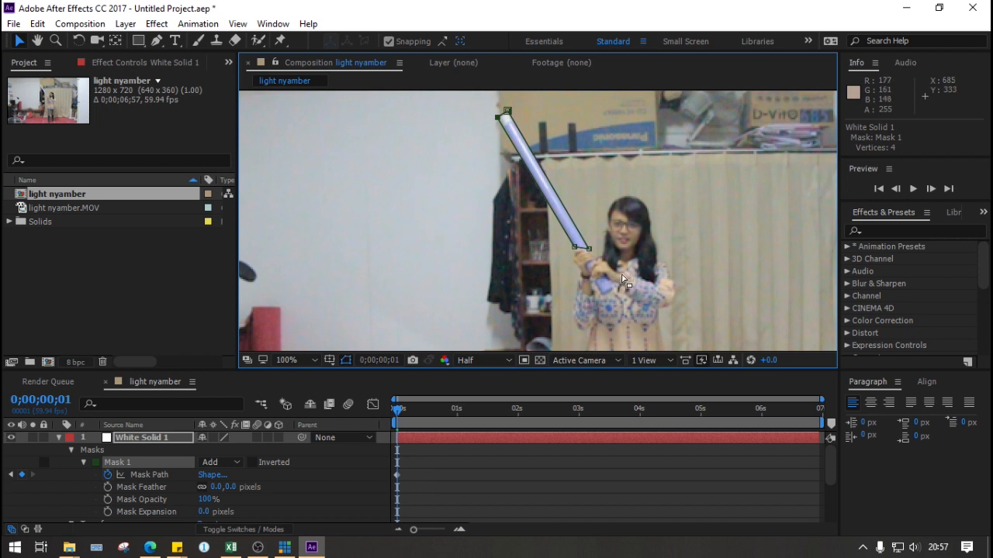
Continue frame by frame to 0;00;00;05, adjusting the mask corners at the hands to follow the blade
key("Page_Down")
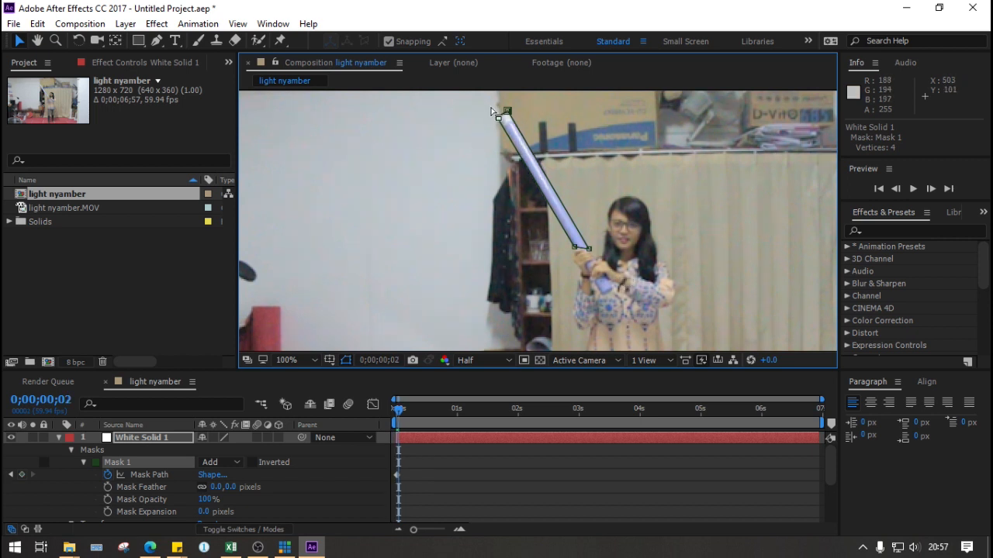
key("Page_Down")
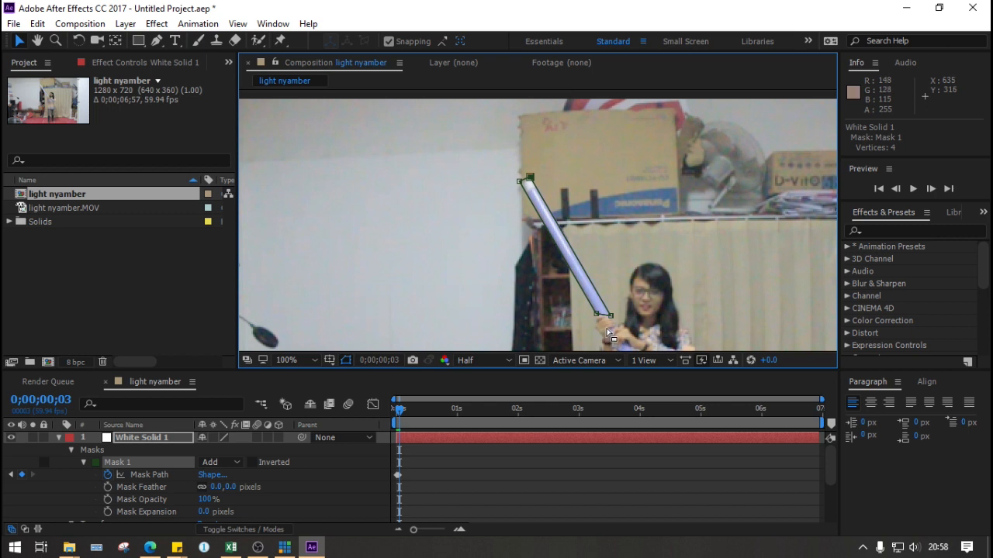
scroll(599, 335, "up", 4)
left_click_drag(682, 319, 542, 49)
left_click_drag(676, 256, 605, 165)
key("v")
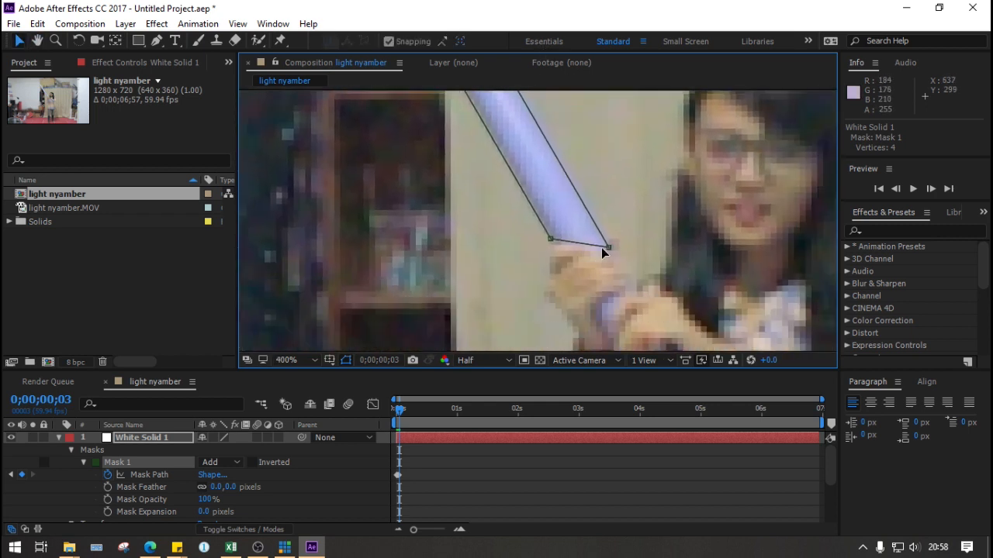
left_click_drag(611, 248, 608, 239)
scroll(612, 241, "down", 3)
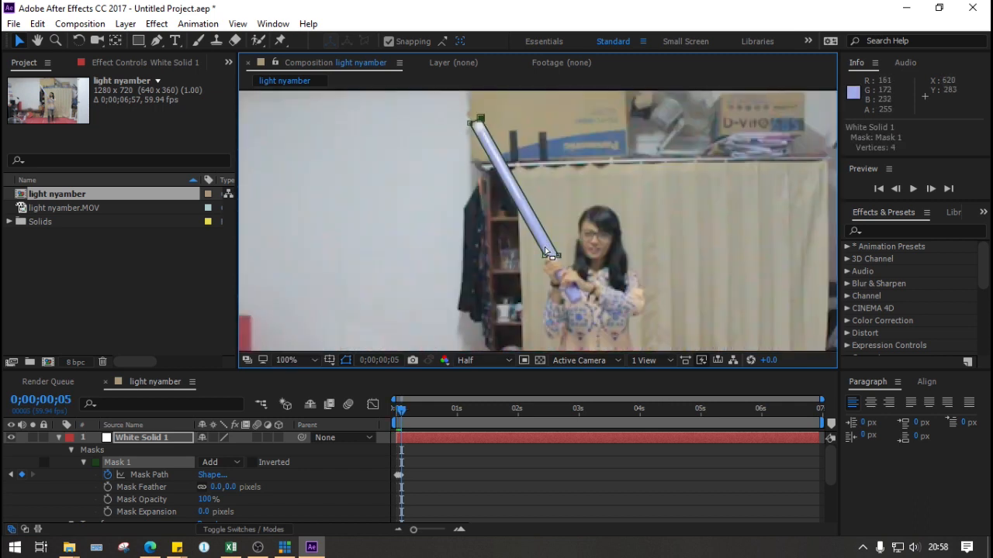
left_click_drag(546, 250, 538, 249)
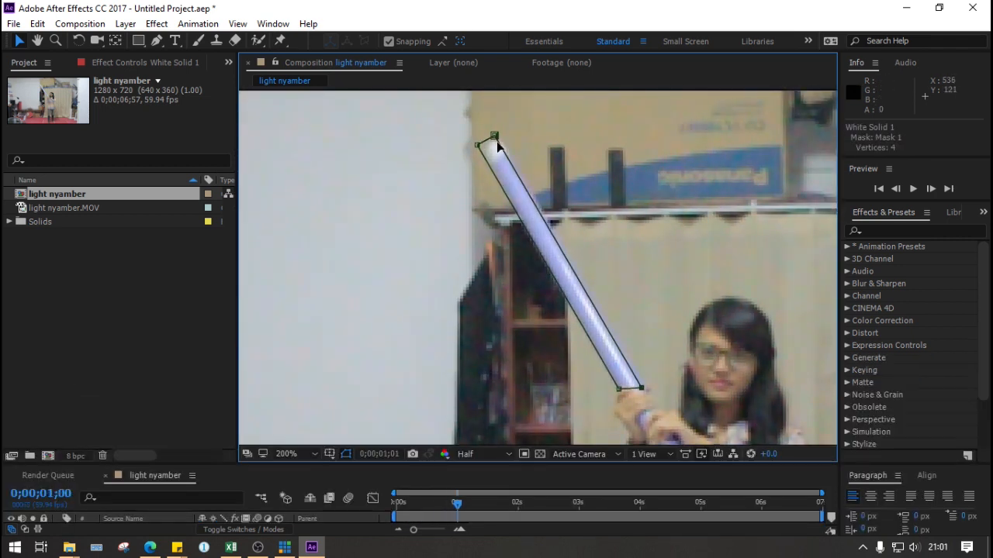
Reshape the mask's tip and hand corners frame by frame from 0;00;01;00 to 0;00;01;26 to track the swinging sword
key("Page_Down")
key("Page_Down")
key("Page_Down")
key("Page_Down")
key("Page_Down")
key("Page_Down")
key("Page_Down")
key("Page_Down")
key("Page_Down")
key("Page_Down")
key("Page_Down")
key("Page_Down")
left_click_drag(501, 150, 432, 181)
key("Page_Down")
key("Page_Down")
key("Page_Down")
key("Page_Down")
key("Page_Down")
key("Page_Down")
left_click_drag(642, 401, 651, 408)
key("Page_Down")
key("Page_Down")
left_click_drag(424, 176, 585, 130)
key("Page_Down")
key("Page_Down")
key("Page_Down")
key("Page_Down")
key("Page_Down")
key("Page_Down")
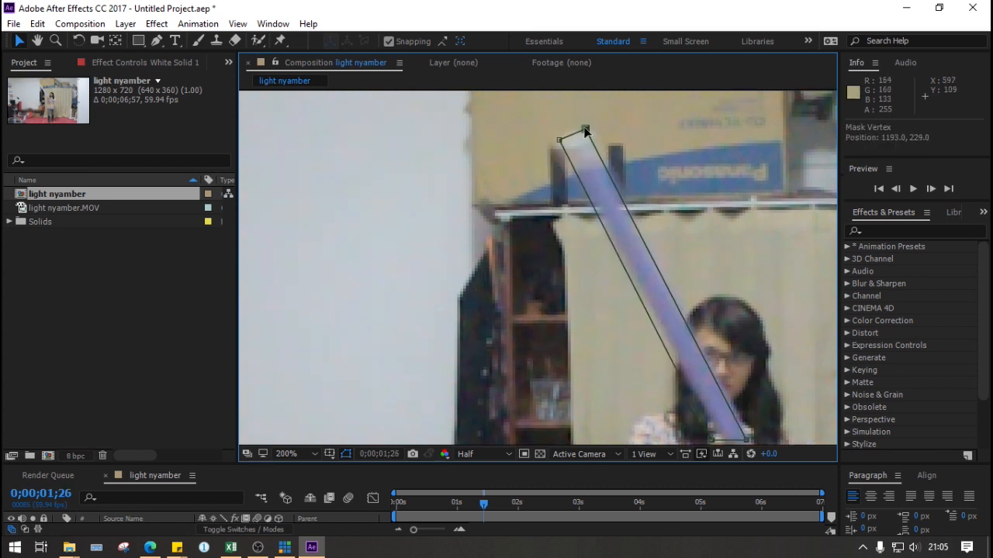
Keep keyframing the mask's corners over the moving blade from 0;00;01;26 through the rest of the swing
key("Page_Down")
left_click_drag(538, 464, 538, 486)
key("Page_Down")
key("Page_Down")
left_click_drag(490, 133, 543, 125)
key("Page_Down")
key("Page_Down")
key("Page_Down")
left_click_drag(622, 134, 787, 134)
key("Page_Down")
key("Page_Down")
key("Page_Down")
left_click_drag(538, 130, 668, 145)
key("Page_Down")
key("Page_Down")
key("Page_Down")
key("Page_Down")
key("Page_Down")
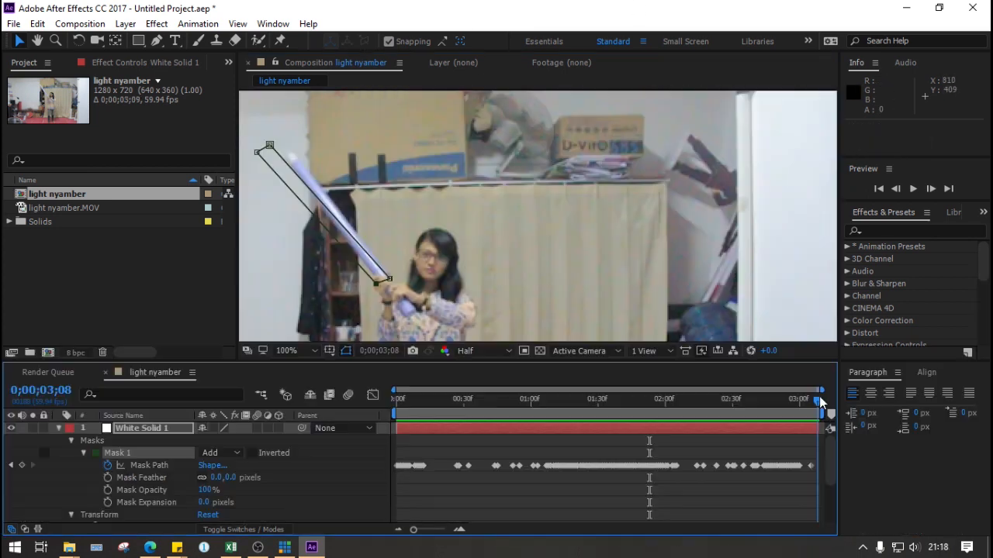
Return to 0;00;00;00, set the White Solid 1 layer's opacity to 100%, and preview the animated blade
left_click_drag(820, 427, 368, 425)
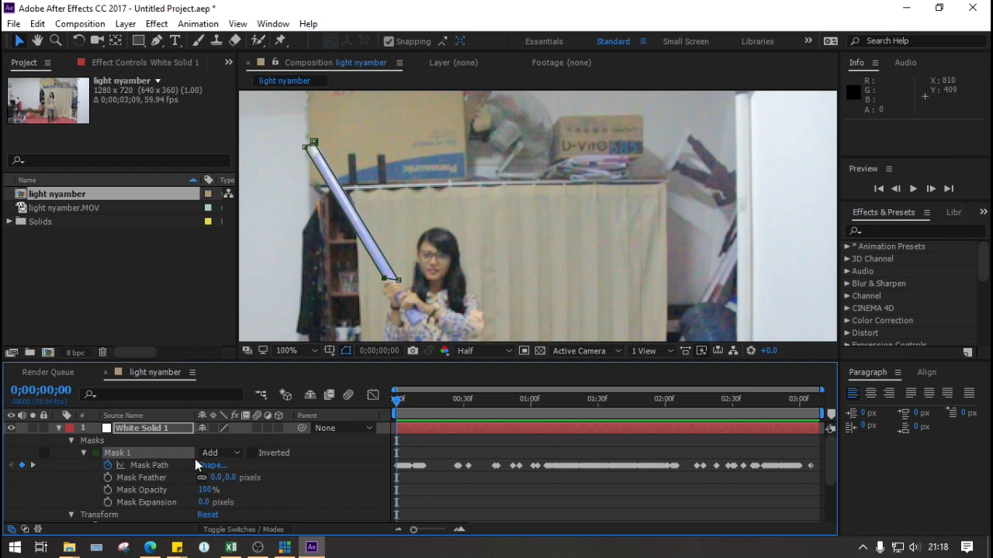
left_click(57, 427)
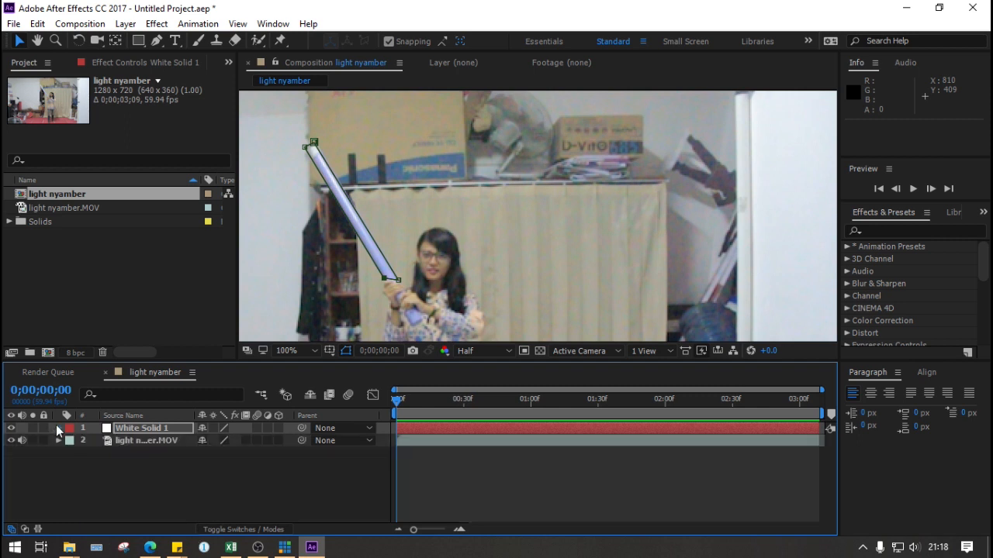
left_click(148, 429)
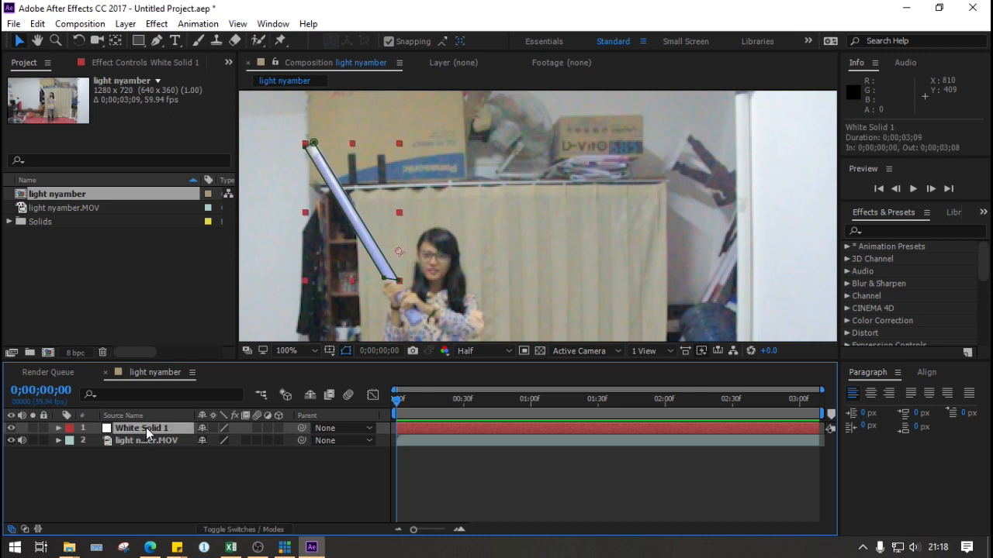
key("t")
left_click_drag(204, 440, 451, 443)
left_click(467, 480)
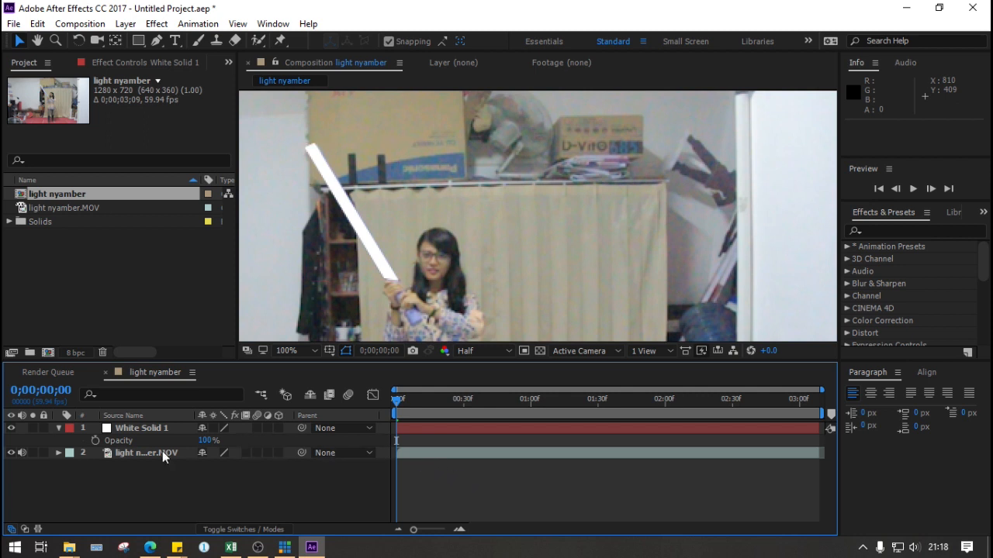
key("space")
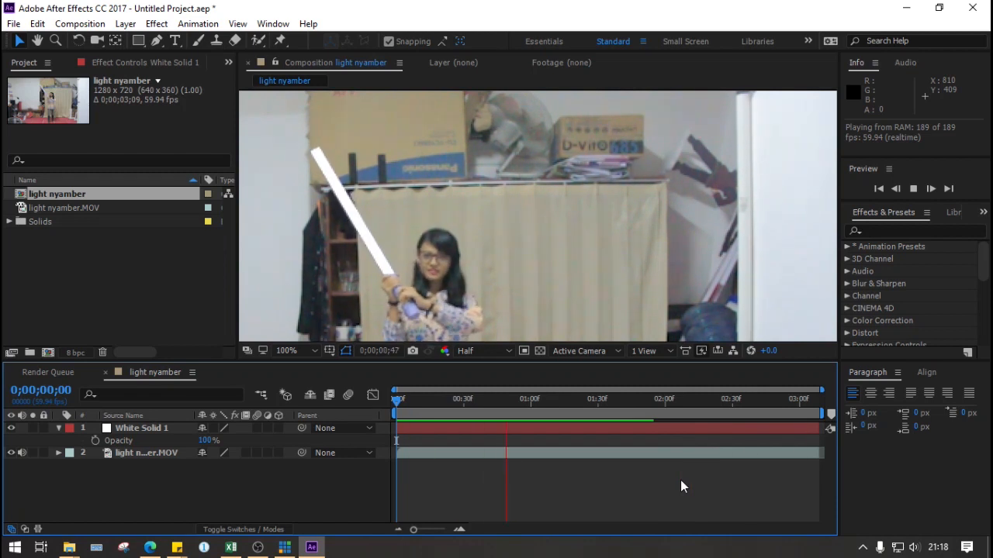
key("space")
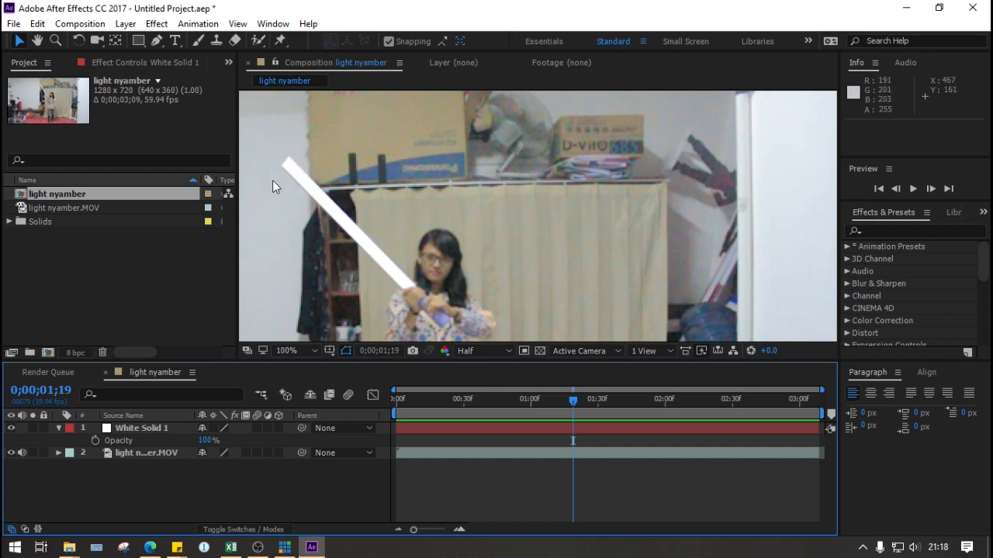
Duplicate the White Solid 1 layer six times to make a stack of seven identical blade layers
left_click(137, 426)
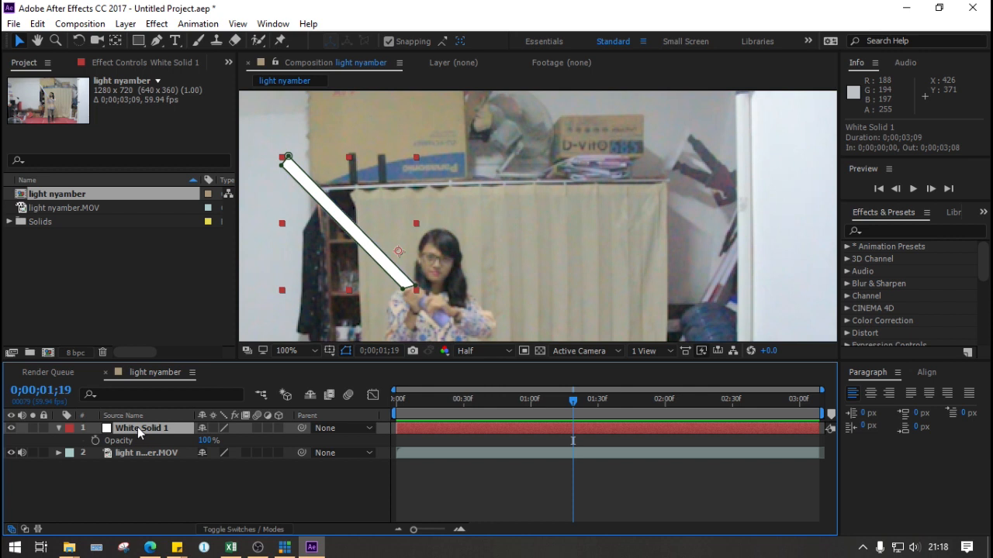
key("ctrl+d")
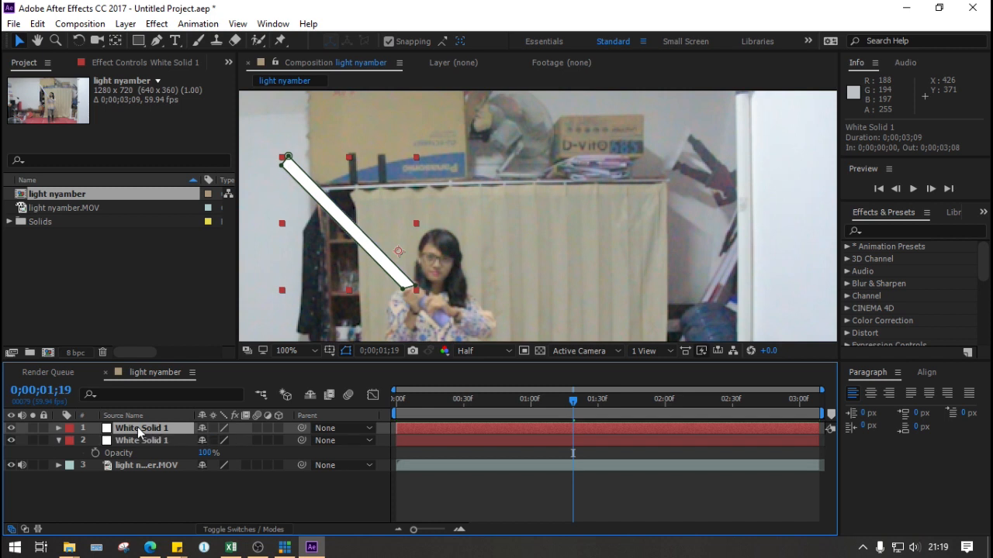
key("ctrl+d")
key("ctrl+d")
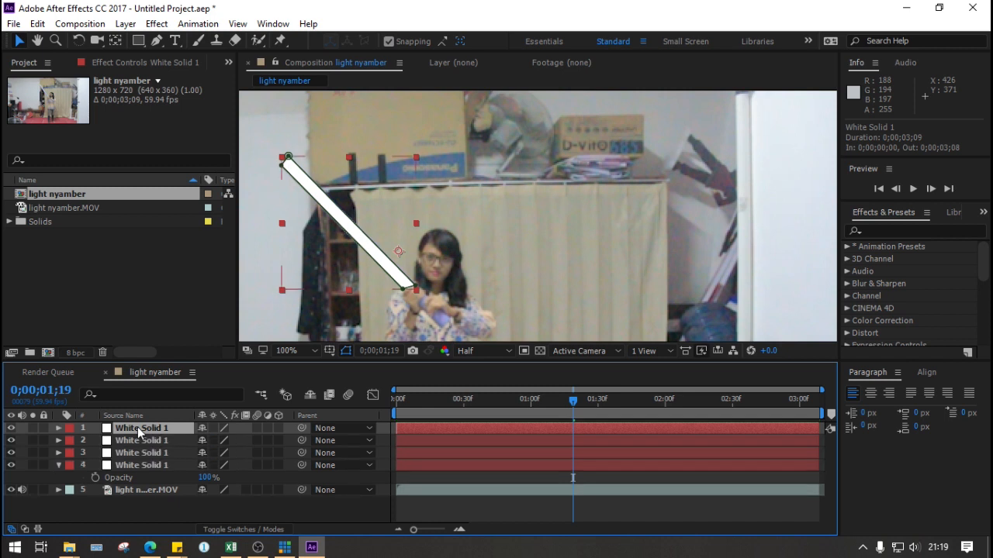
key("ctrl+d")
key("ctrl+d")
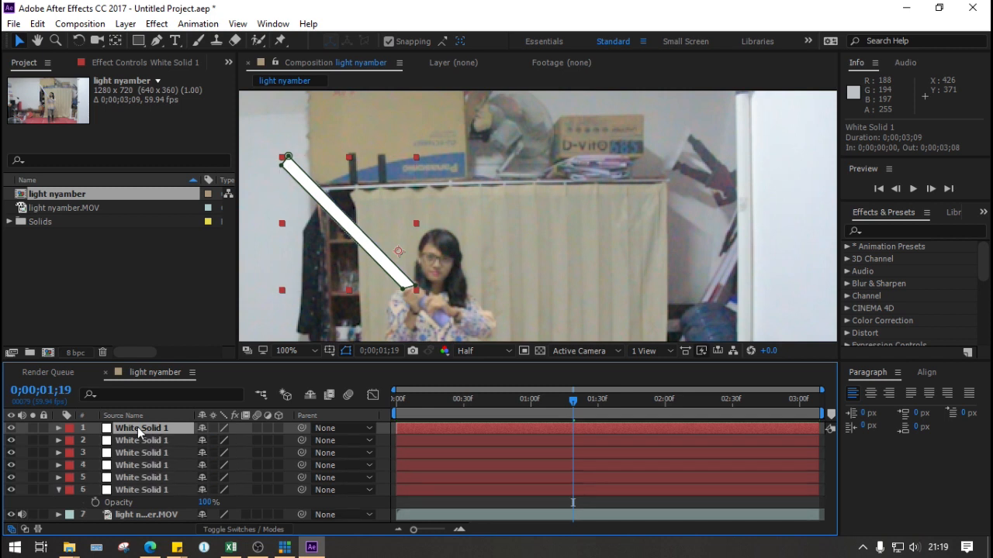
key("ctrl+d")
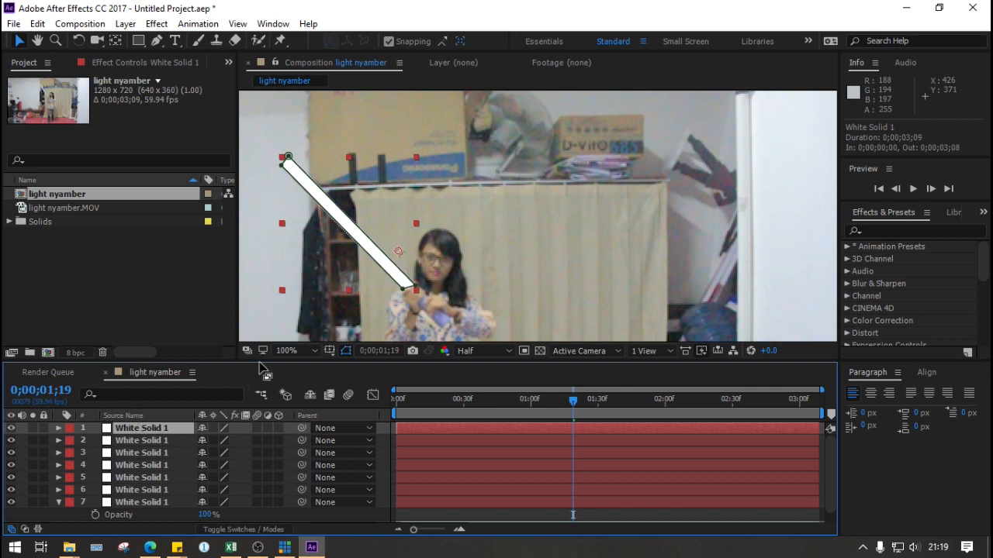
Create a black solid (000000) of 1280 x 720 px and place it between the White Solid 1 stack and the light nyamber.MOV layer
left_click_drag(261, 360, 264, 324)
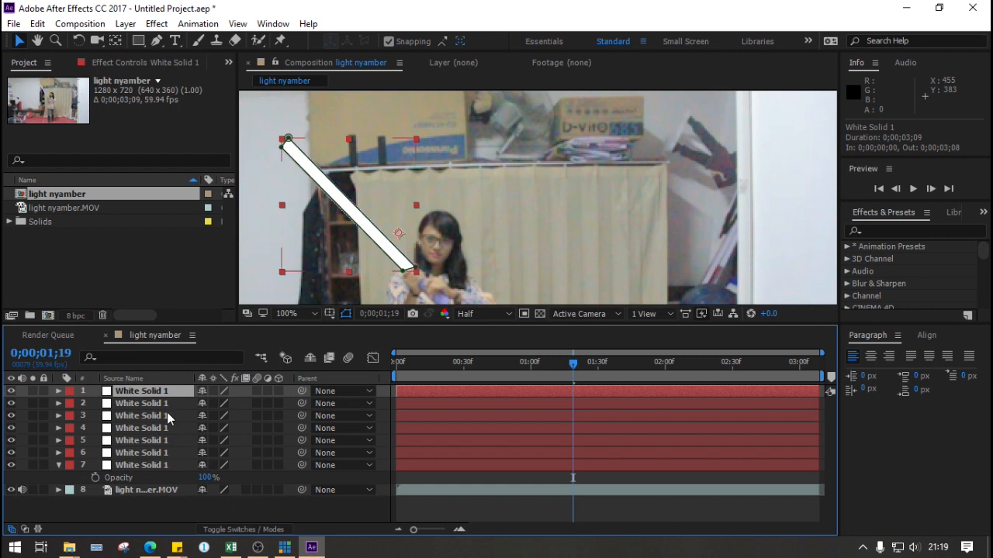
right_click(132, 506)
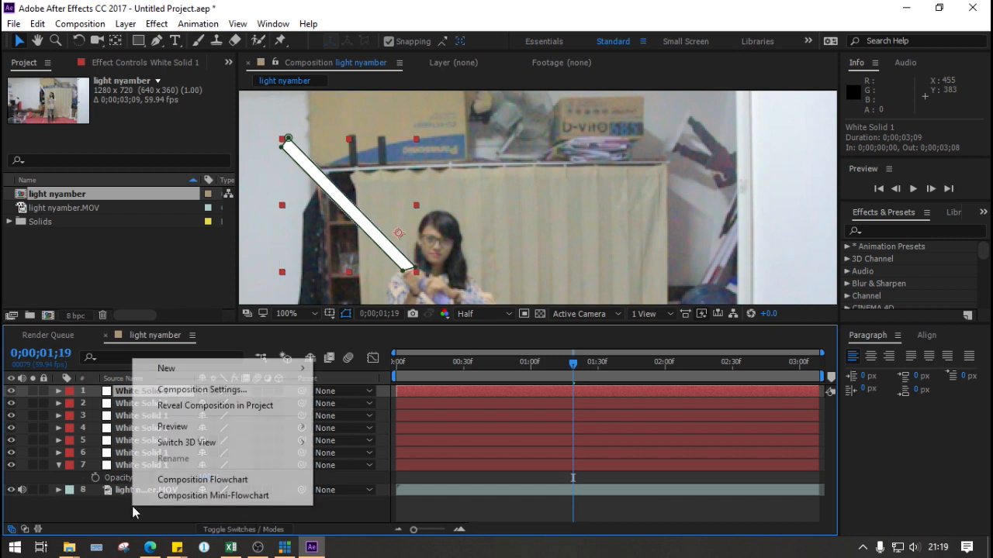
mouse_move(243, 375)
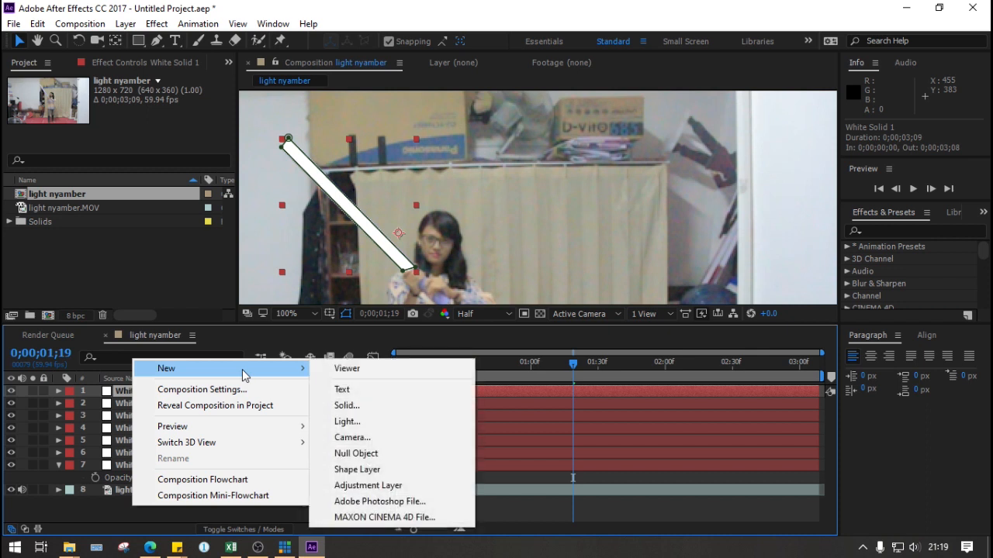
left_click(373, 413)
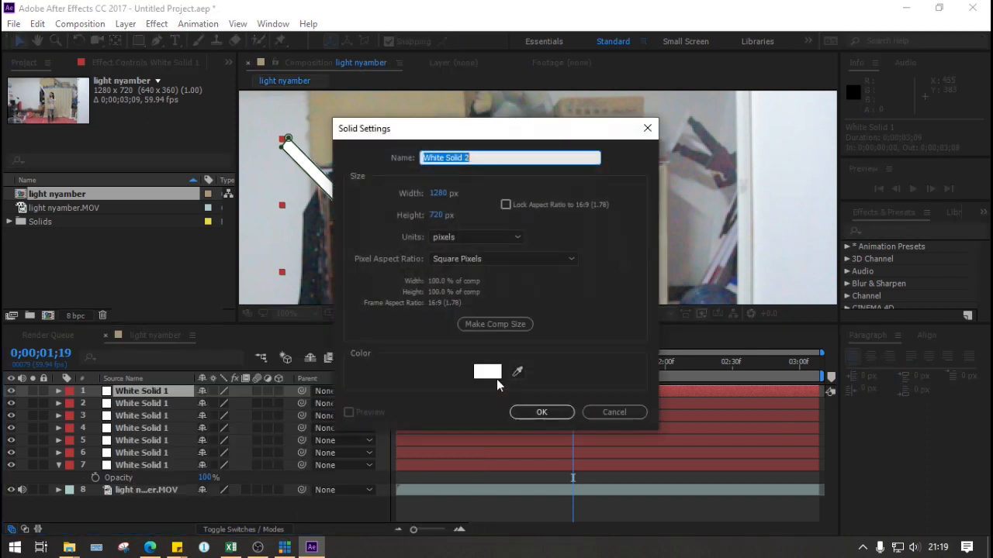
left_click(494, 376)
left_click(536, 402)
left_click_drag(533, 422, 488, 524)
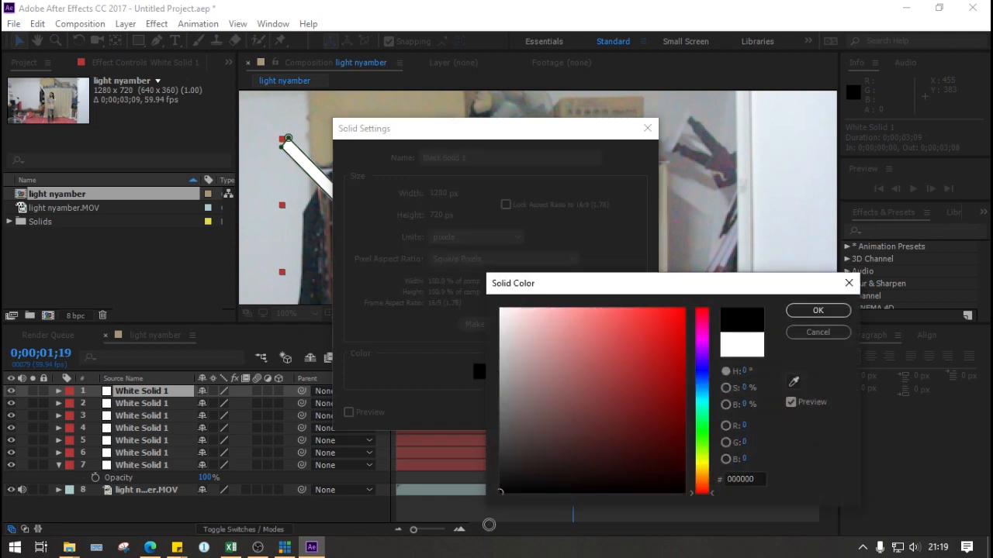
left_click(813, 312)
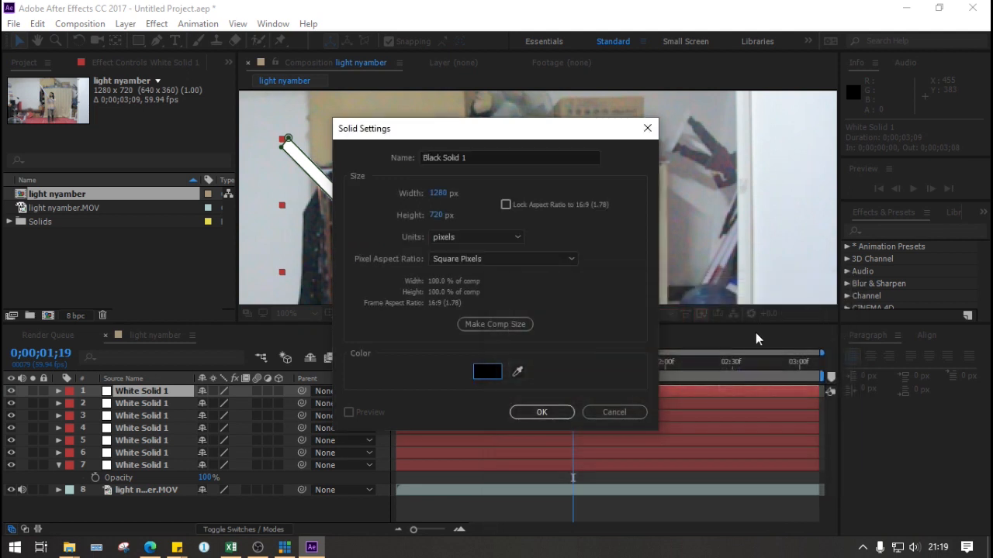
left_click(542, 417)
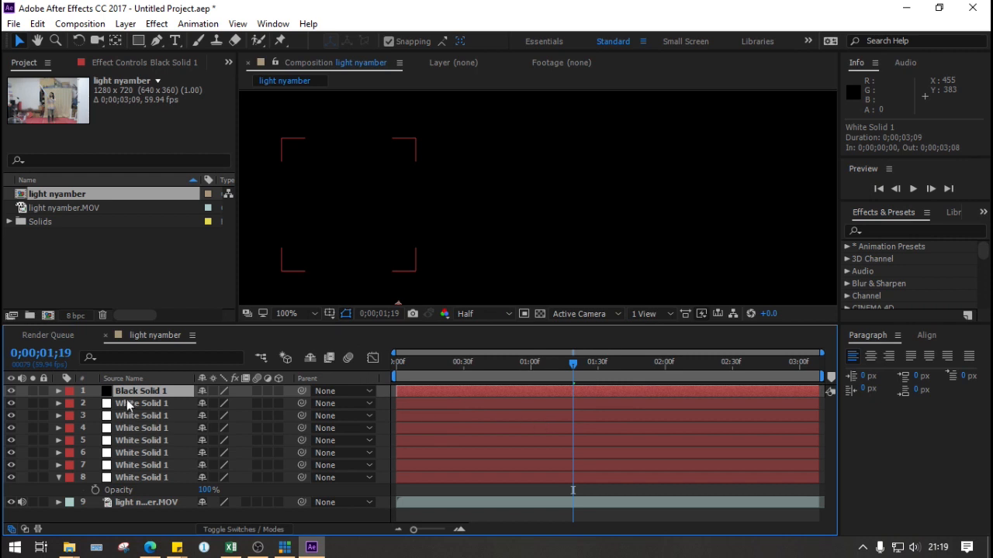
left_click_drag(138, 391, 133, 493)
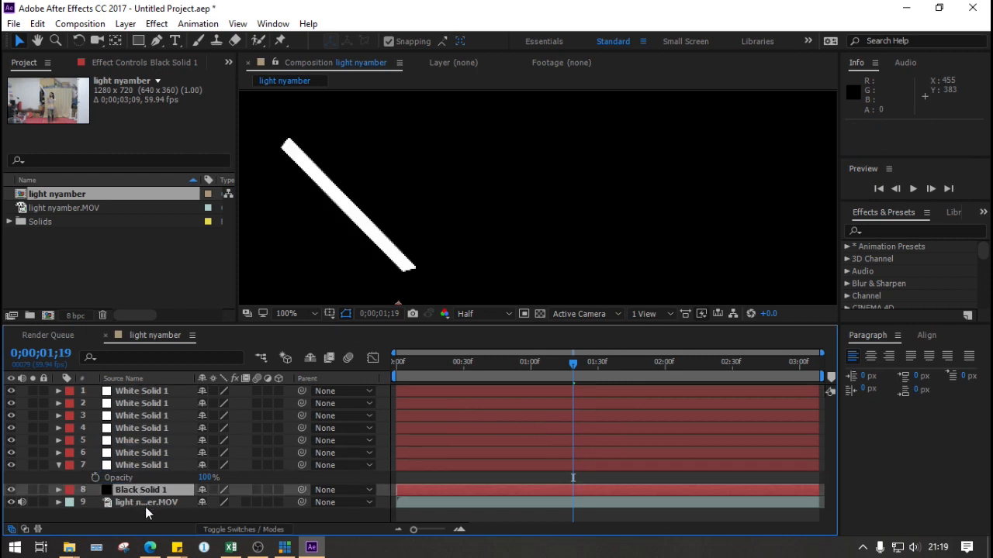
Preview the white blade animation against the black background from the start, ending back at 0;00;00;00
left_click_drag(473, 367, 338, 373)
key("space")
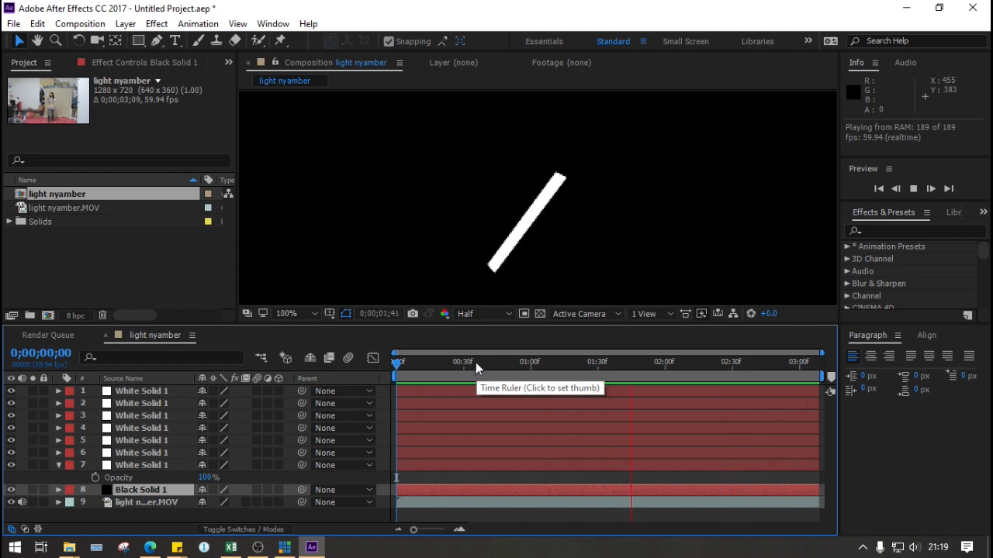
left_click(404, 363)
left_click_drag(404, 368, 390, 365)
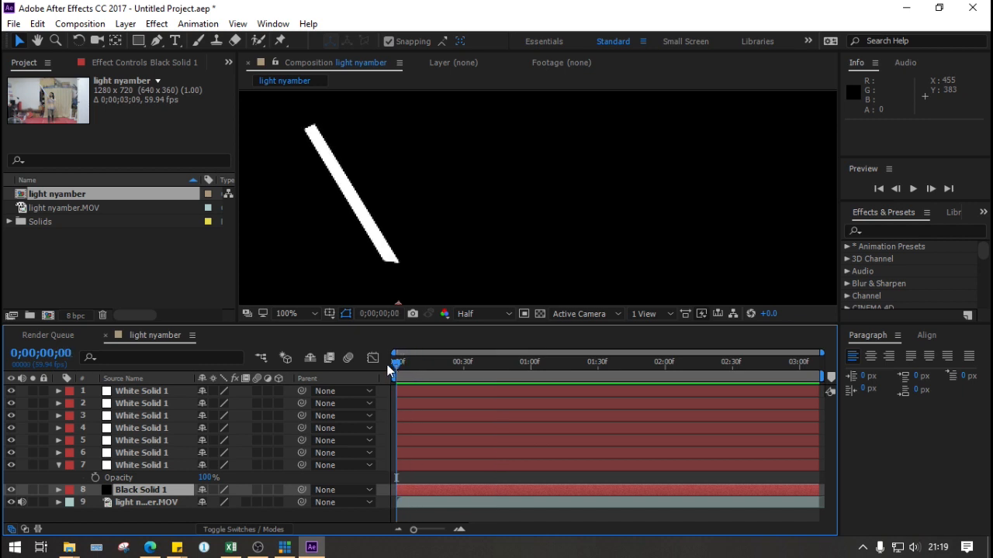
Examine the Mask 1 properties of the topmost White Solid 1 layer, including its feather setting
left_click(137, 392)
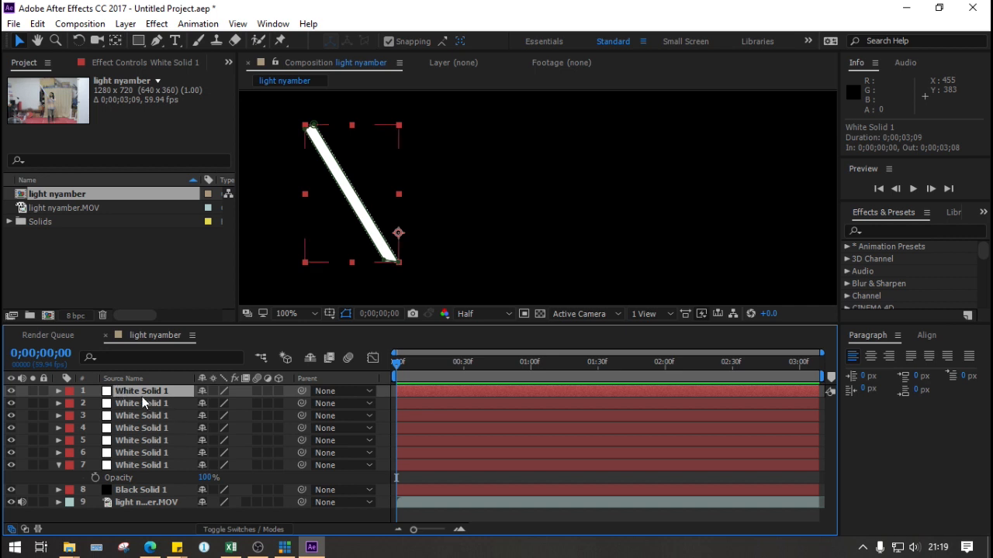
left_click(58, 391)
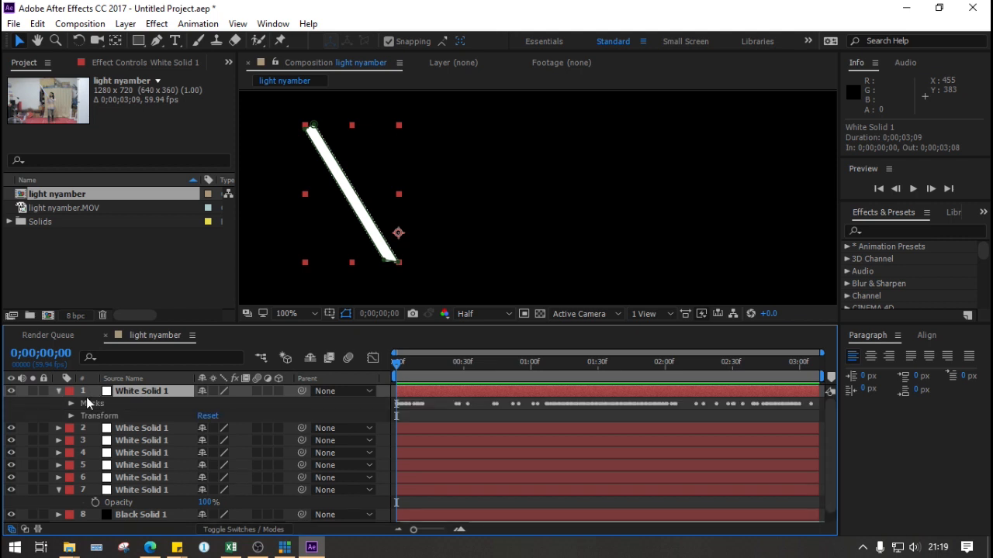
left_click(71, 403)
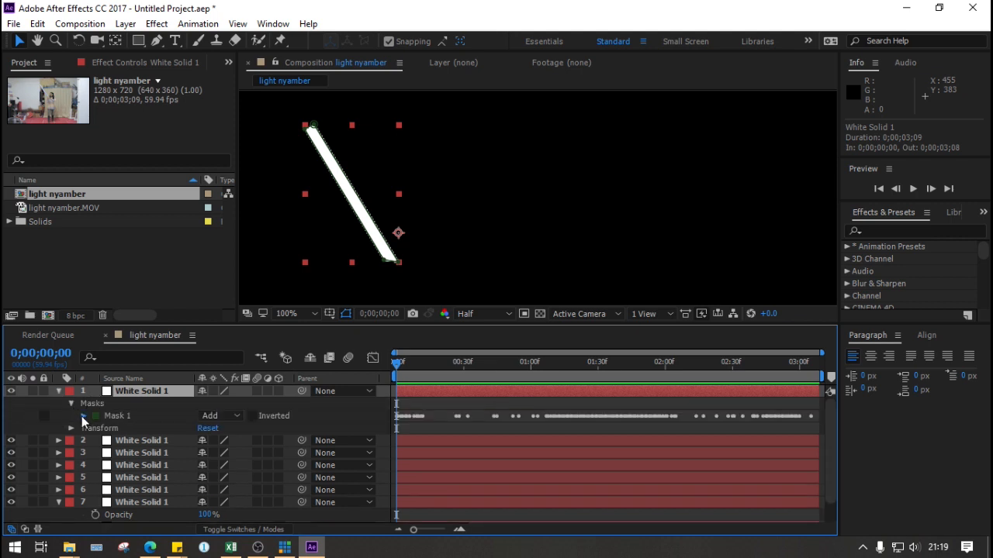
left_click(82, 415)
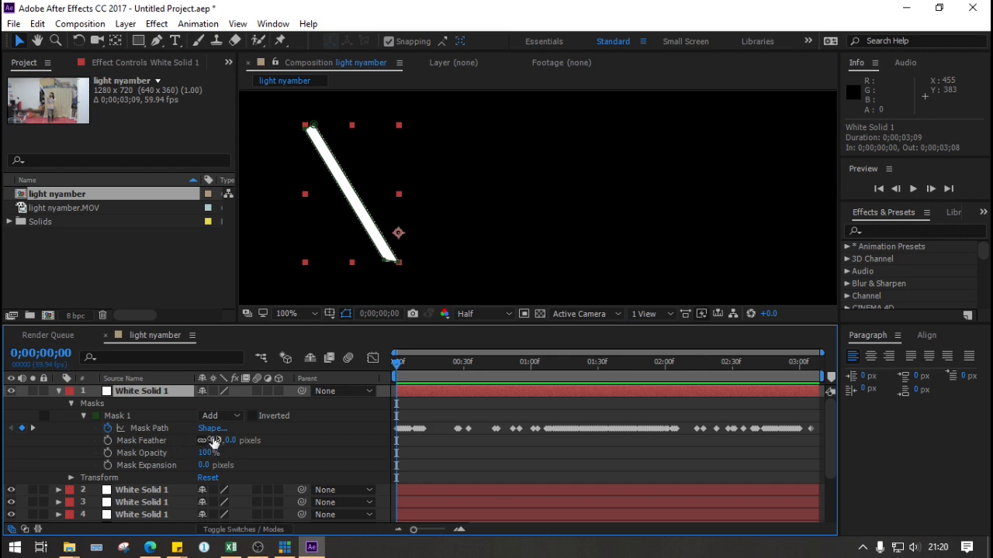
left_click(71, 404)
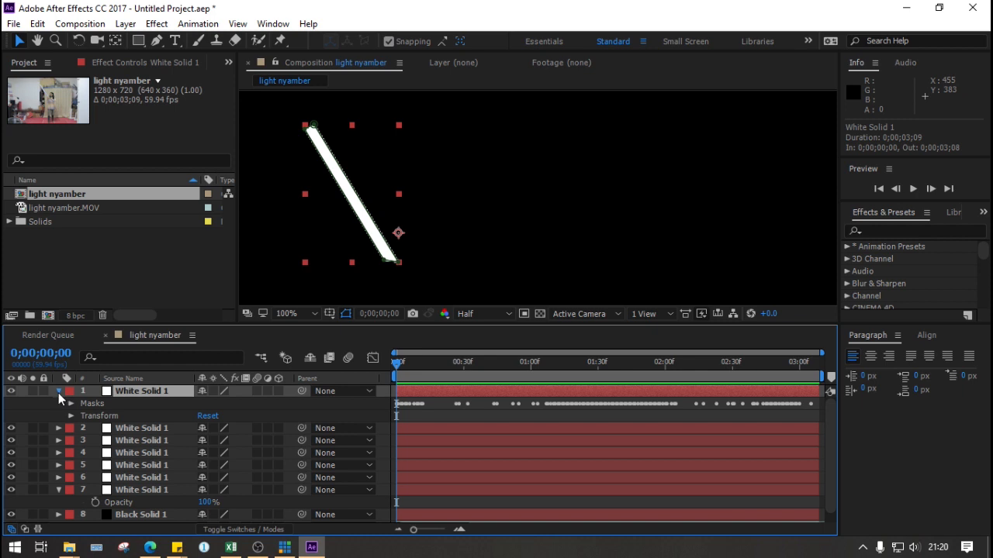
left_click(58, 392)
Set the Mask Feather of Mask 1 on layer 2's White Solid 1 to 20 pixels
left_click(59, 403)
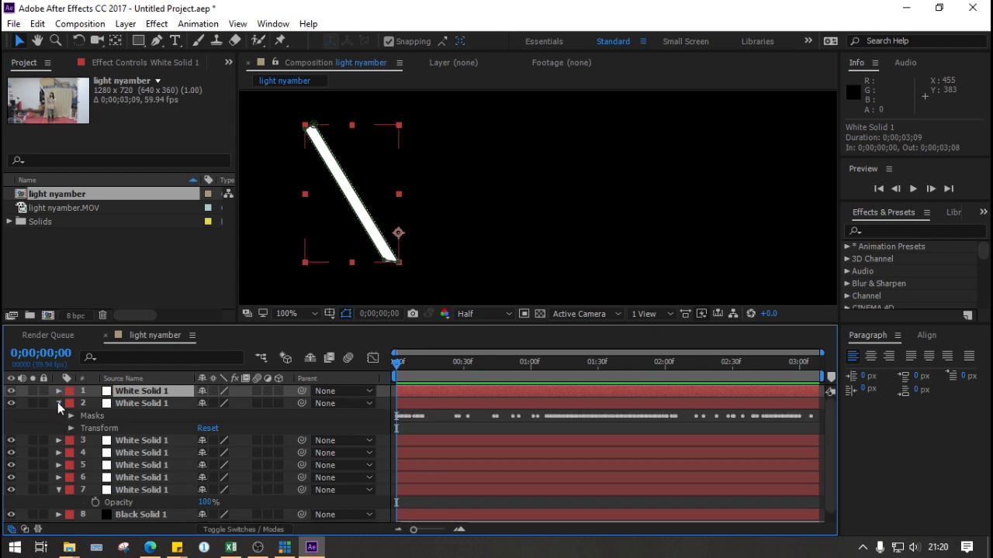
left_click(72, 416)
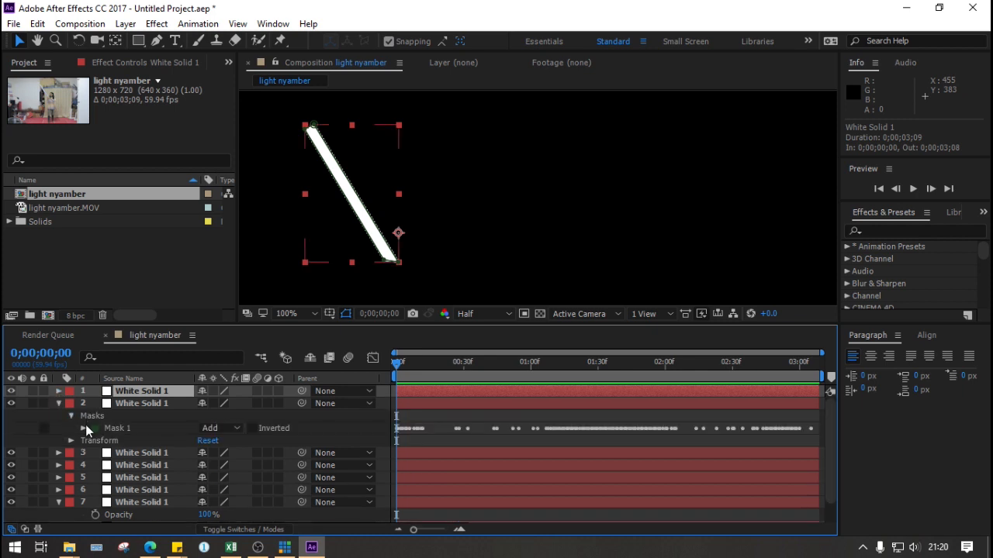
left_click(86, 426)
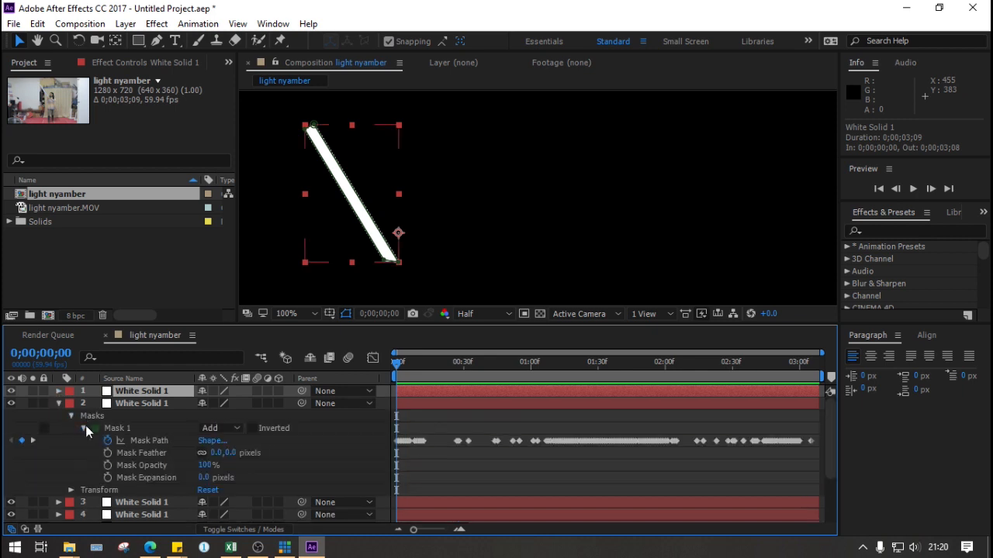
left_click(159, 452)
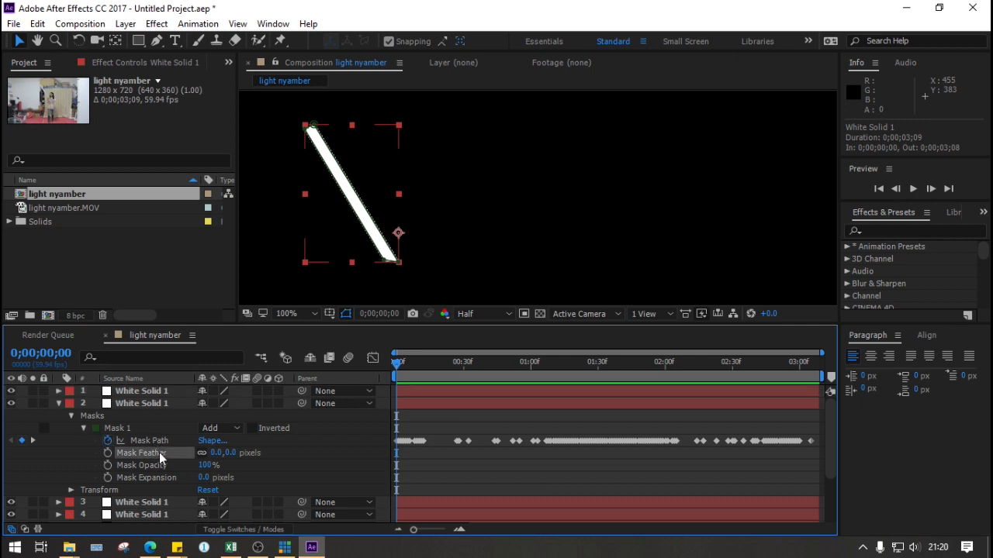
left_click(217, 455)
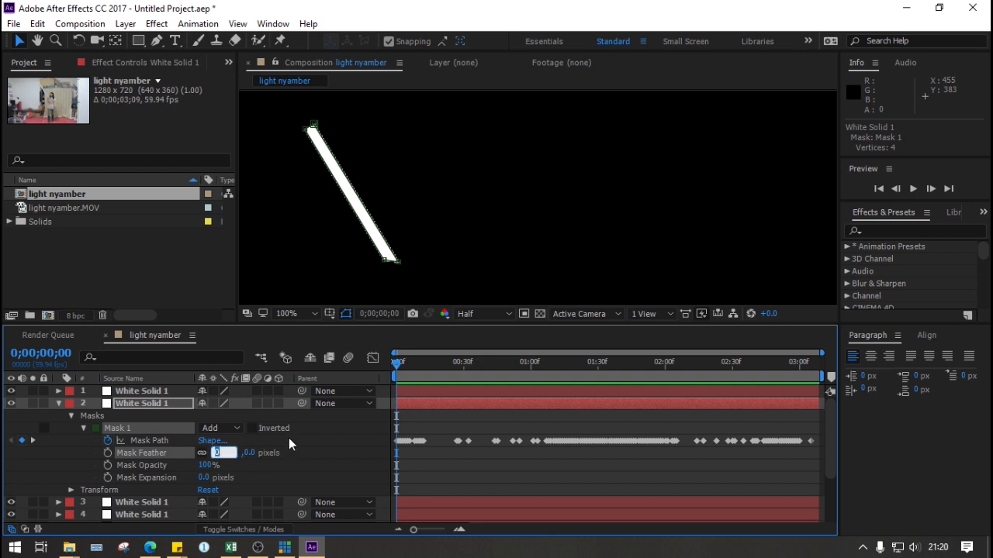
type("20")
key("Return")
left_click(59, 403)
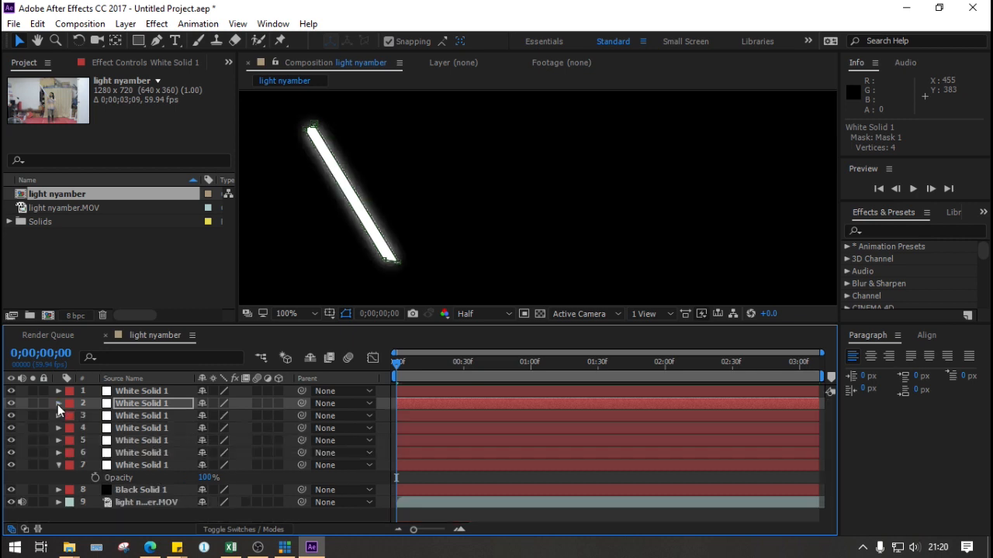
Select White Solid 1 layers 3 to 7, reveal their properties, and set layer 3's Mask Feather to 40 pixels
left_click(132, 417)
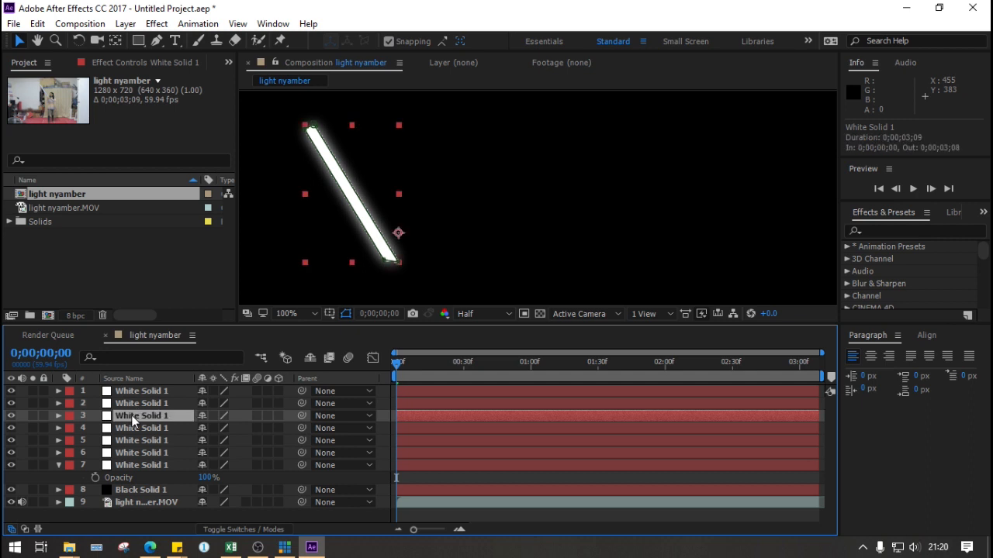
left_click(144, 465, "shift")
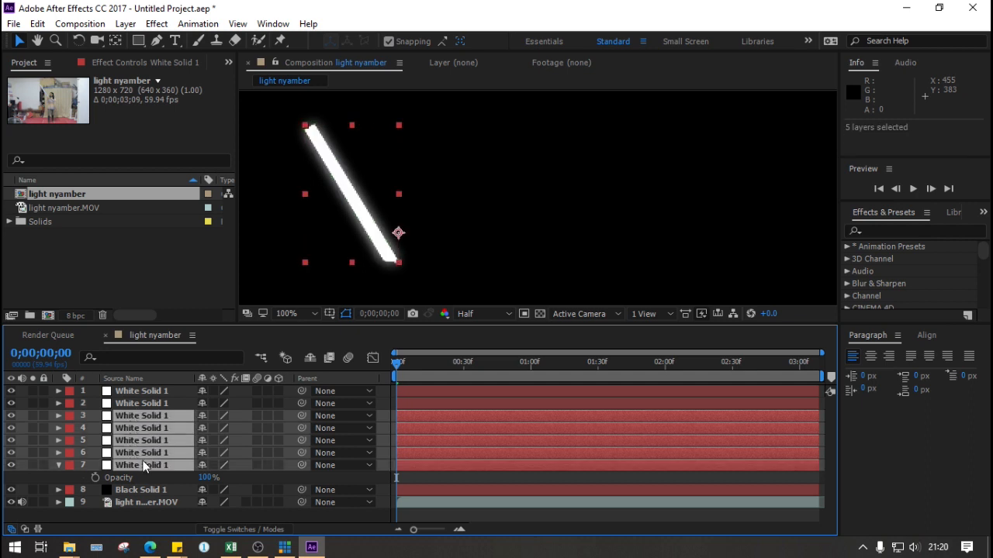
left_click(59, 415)
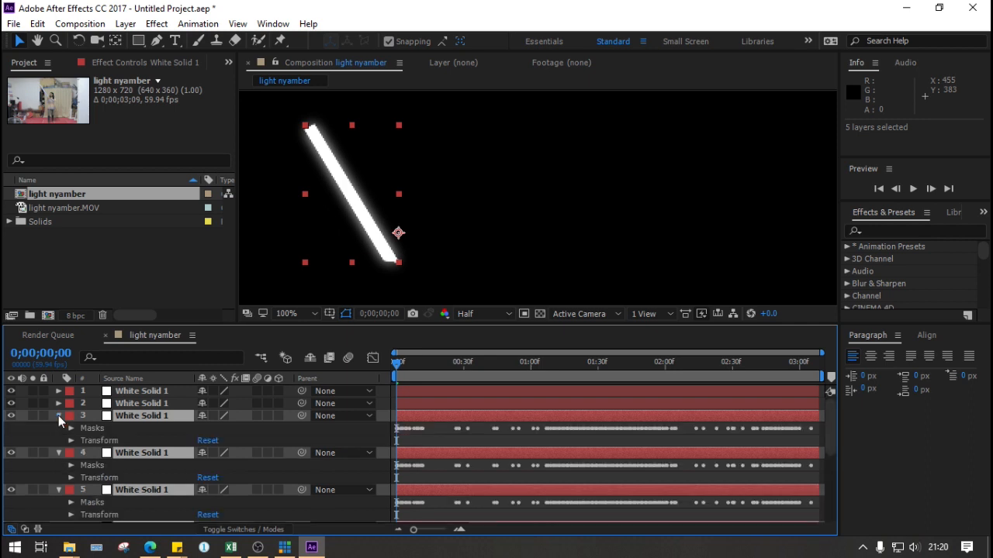
left_click(71, 428)
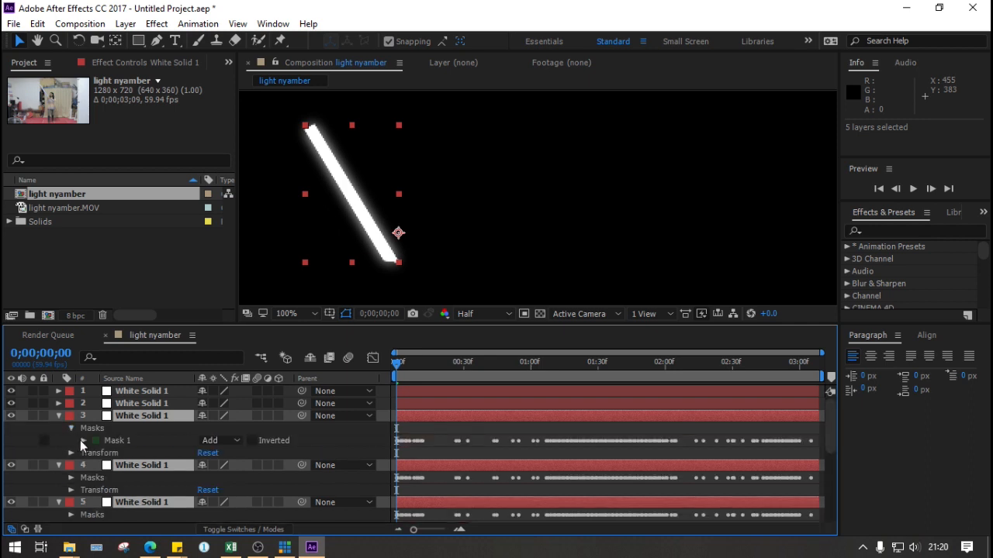
left_click(83, 441)
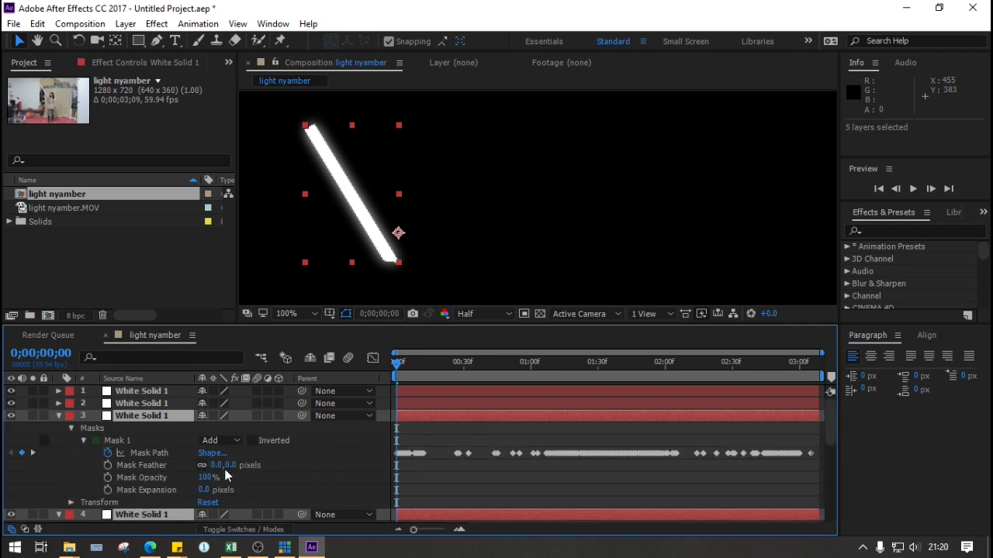
scroll(225, 472, "down", 1)
scroll(223, 465, "up", 1)
left_click(217, 465)
type("40")
key("Return")
scroll(150, 438, "down", 2)
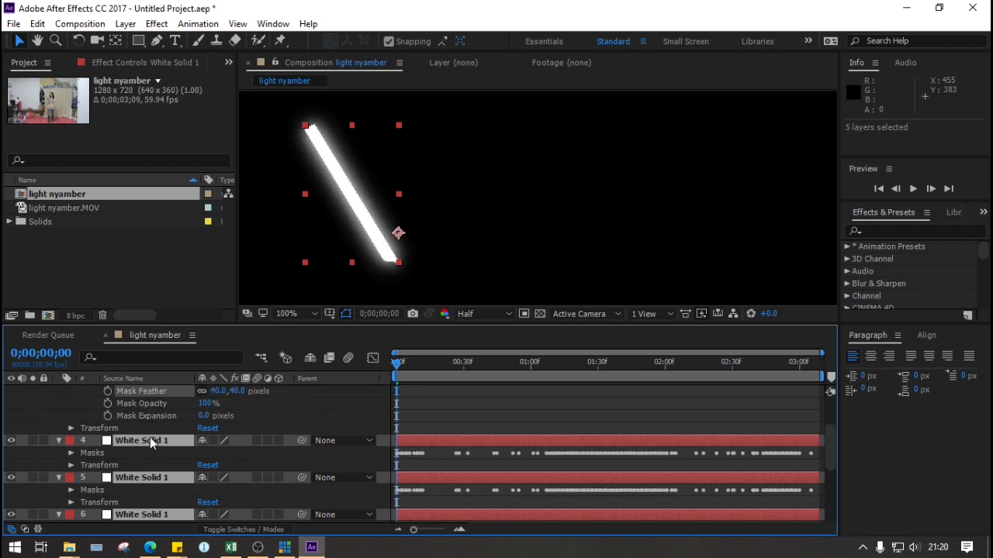
scroll(152, 439, "down", 1)
scroll(150, 439, "up", 1)
scroll(124, 438, "up", 2)
left_click(58, 416)
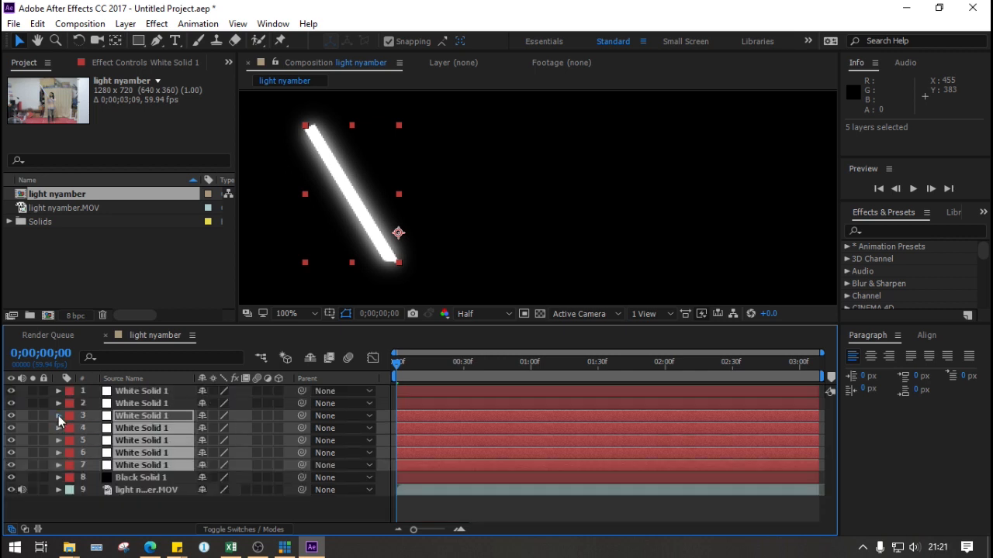
Set the Mask Feather of Mask 1 on layer 4's White Solid 1 to 80 pixels
left_click(58, 428)
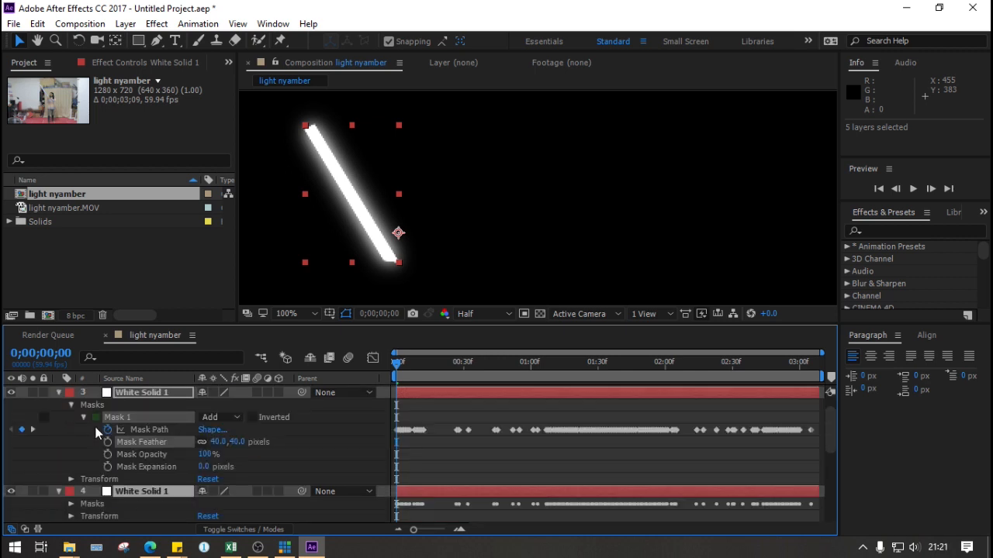
scroll(124, 450, "down", 1)
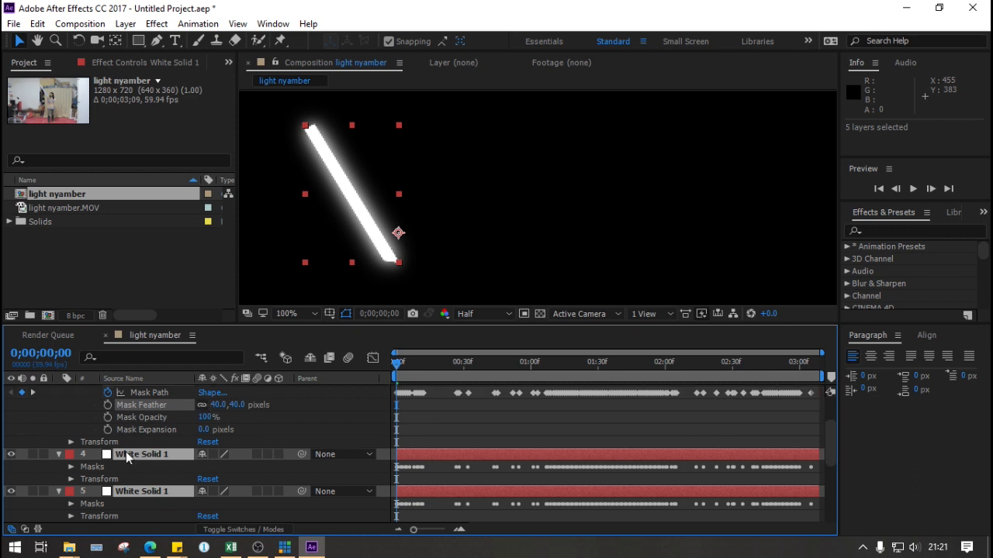
scroll(127, 458, "down", 1)
left_click(70, 430)
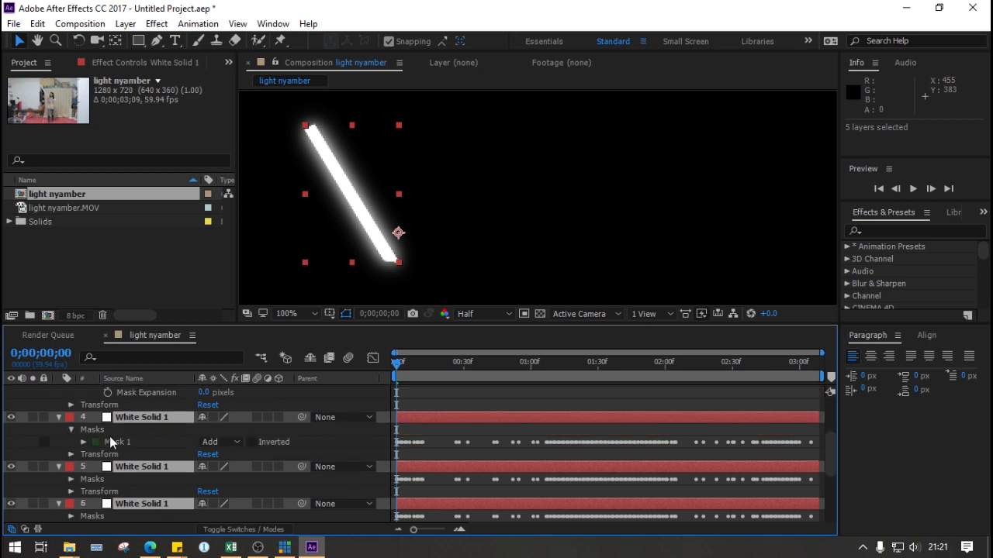
left_click(83, 442)
left_click(216, 466)
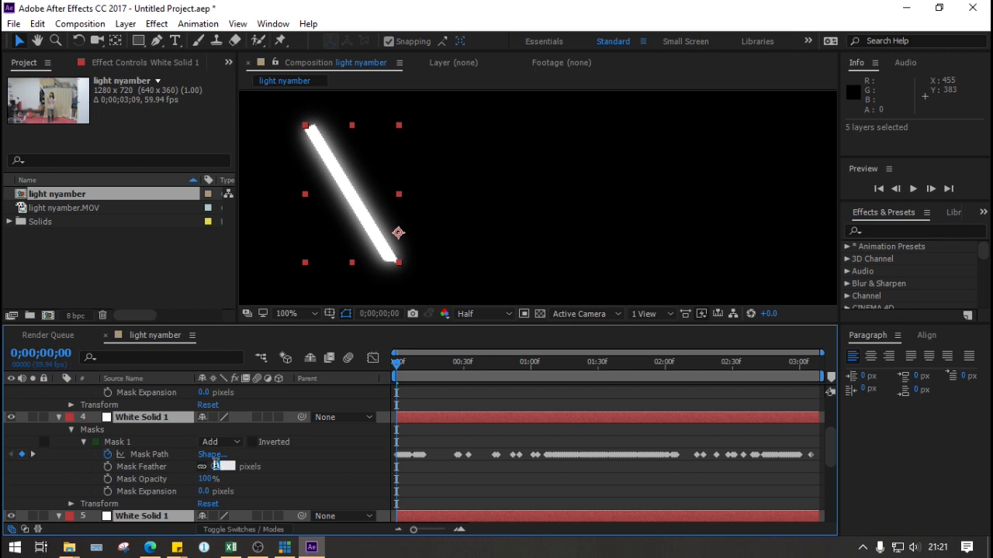
type("80")
key("Return")
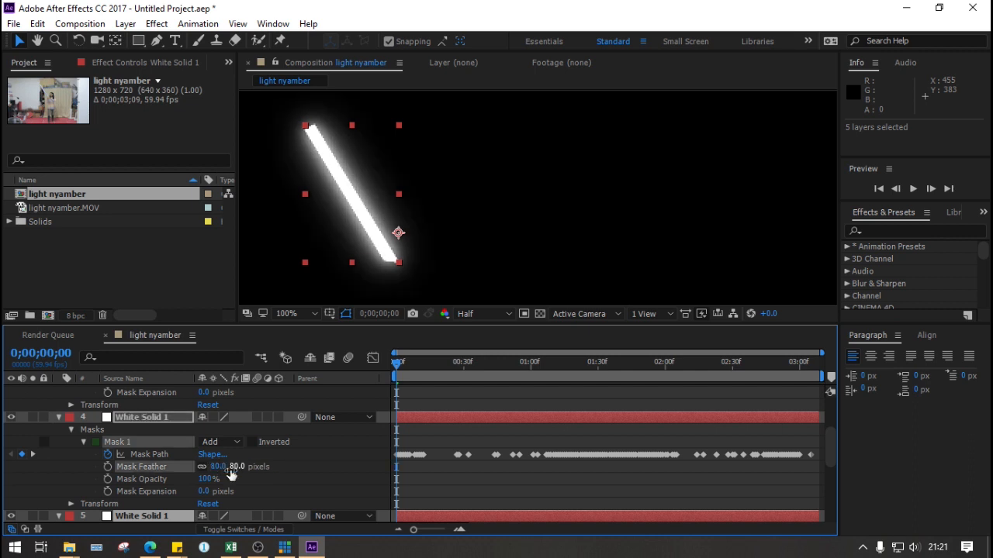
Set the Mask Feather of Mask 1 on layer 5's White Solid 1 to 160 pixels
scroll(176, 467, "down", 5)
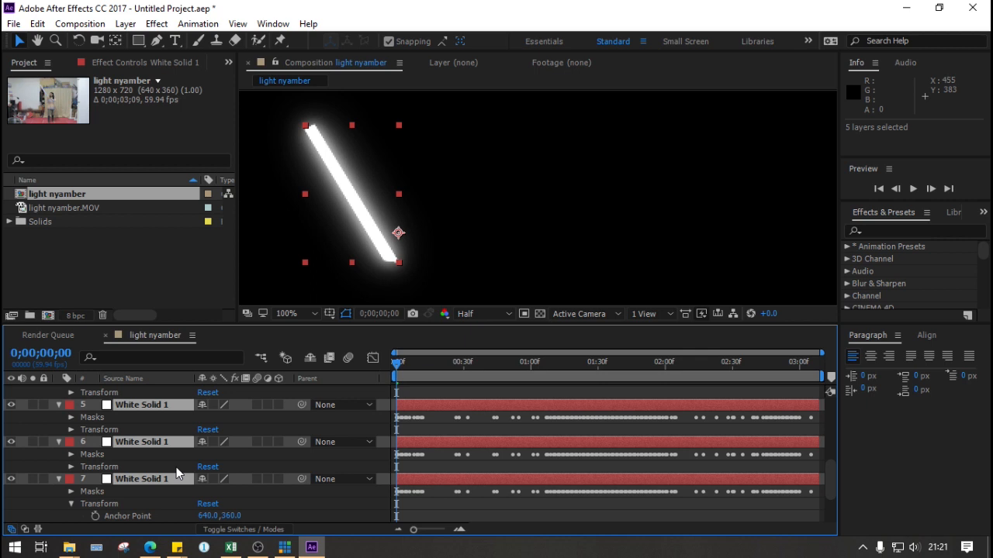
left_click(70, 417)
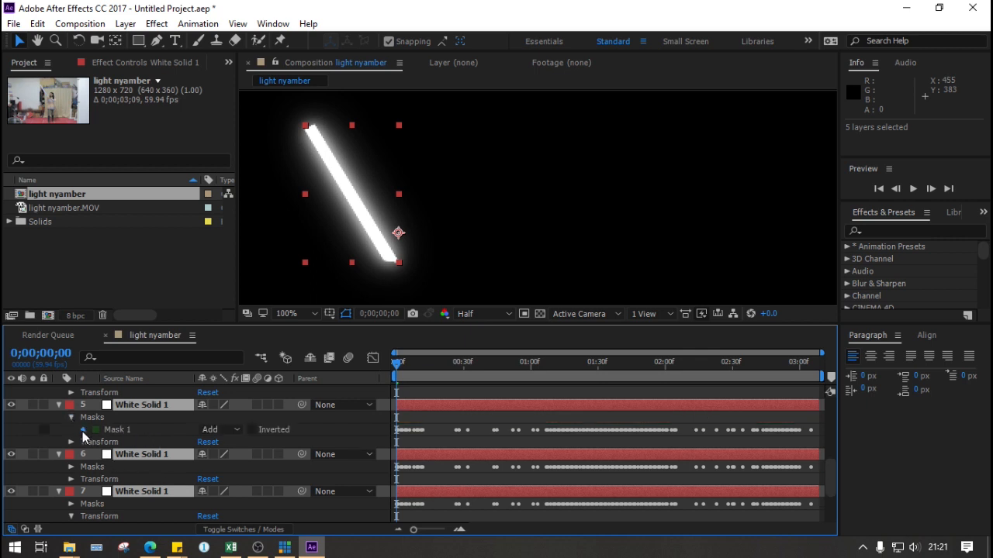
left_click(83, 430)
left_click(217, 454)
type("160")
key("Return")
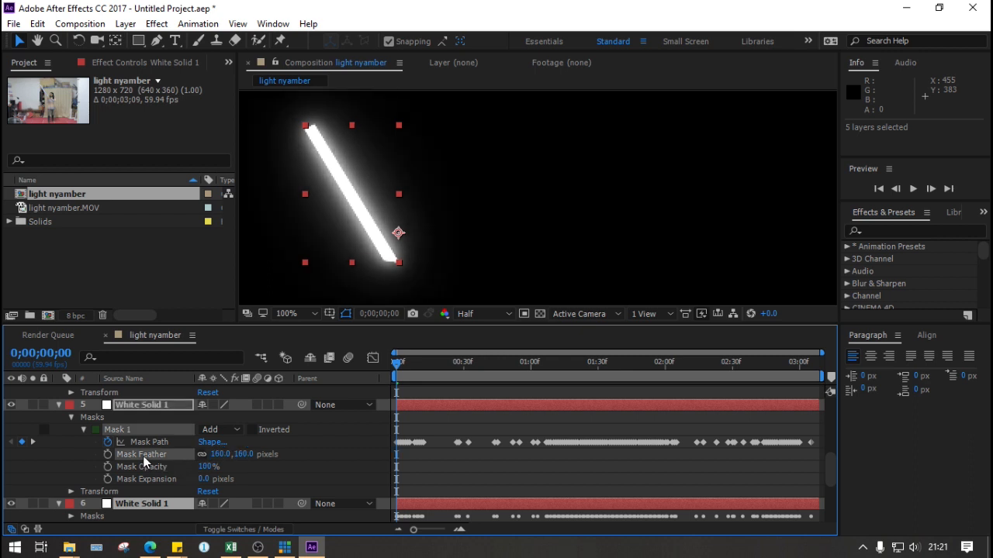
Set the Mask Feather of Mask 1 on layer 6's White Solid 1 to 320 pixels
scroll(116, 454, "down", 3)
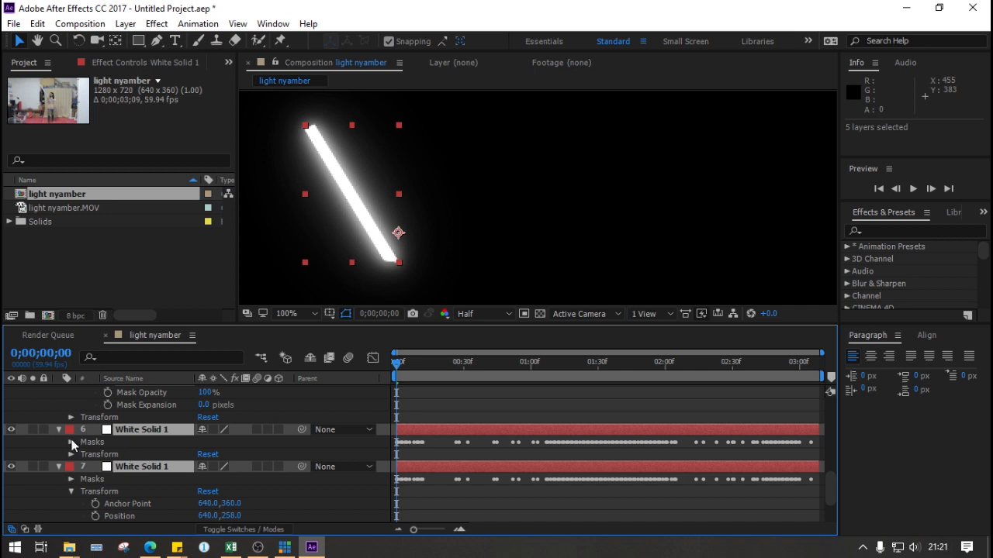
left_click(72, 443)
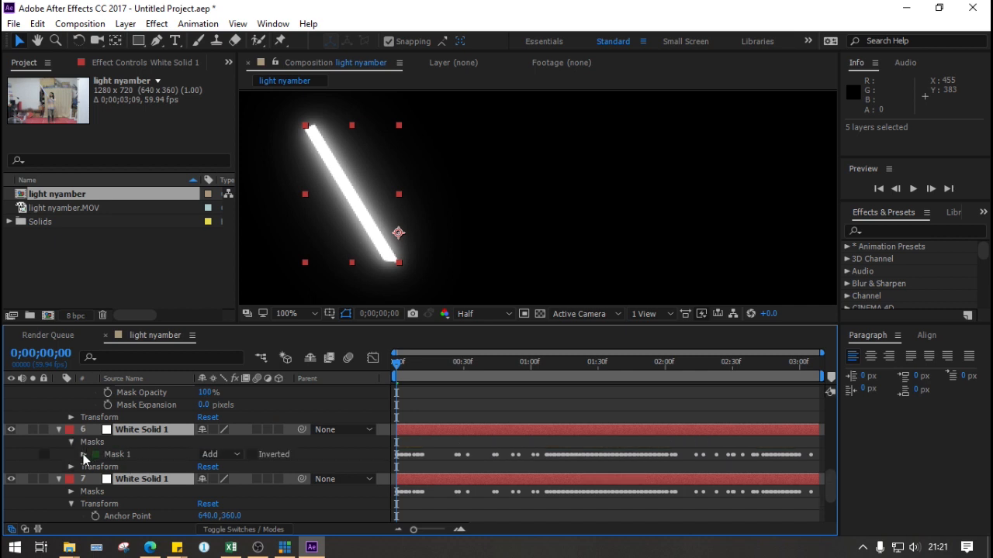
left_click(83, 455)
scroll(215, 482, "up", 1)
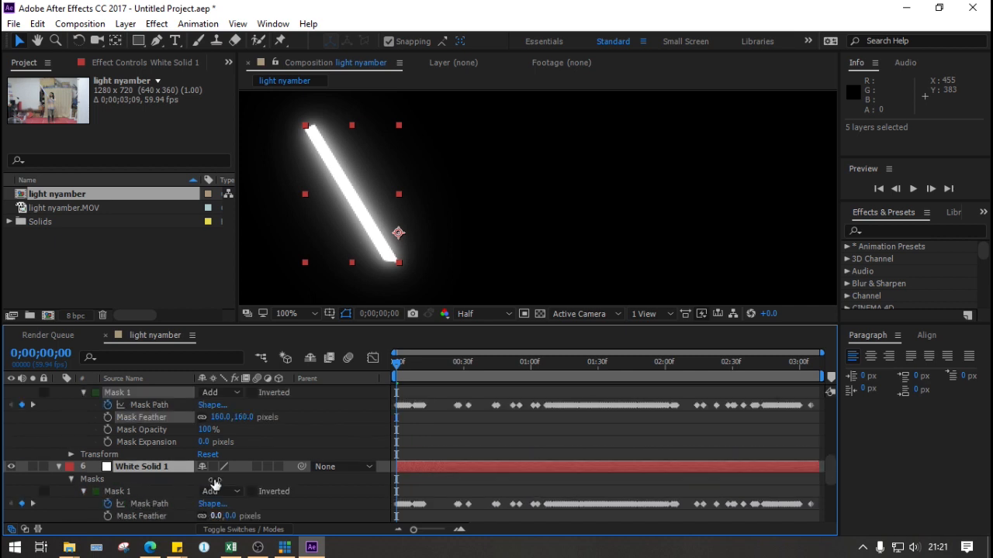
scroll(215, 484, "down", 1)
scroll(215, 482, "down", 1)
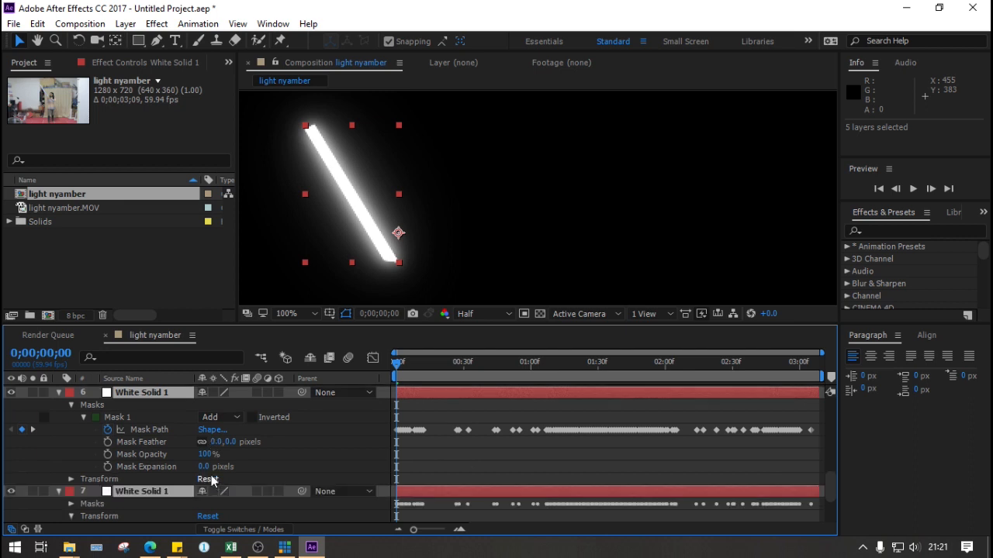
left_click(222, 441)
type("320")
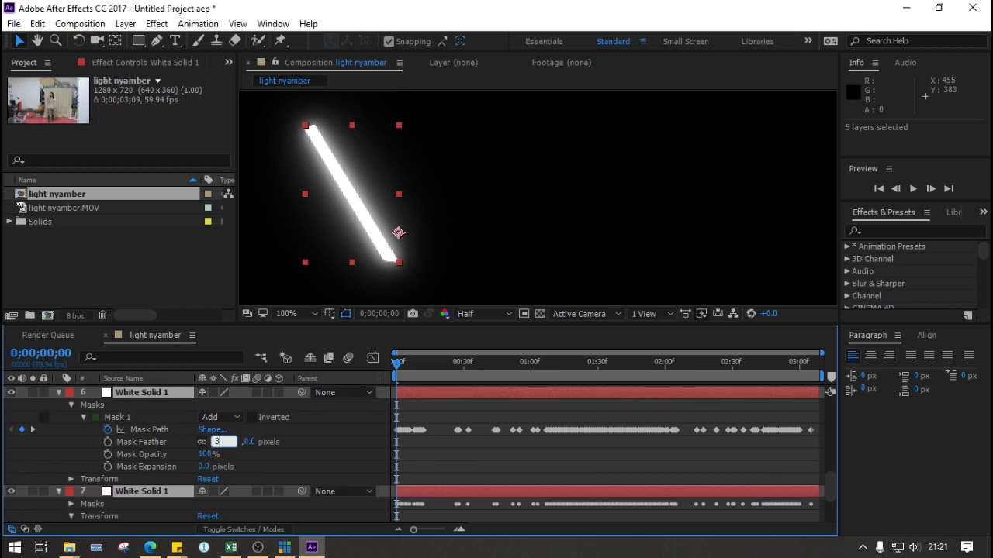
key("Return")
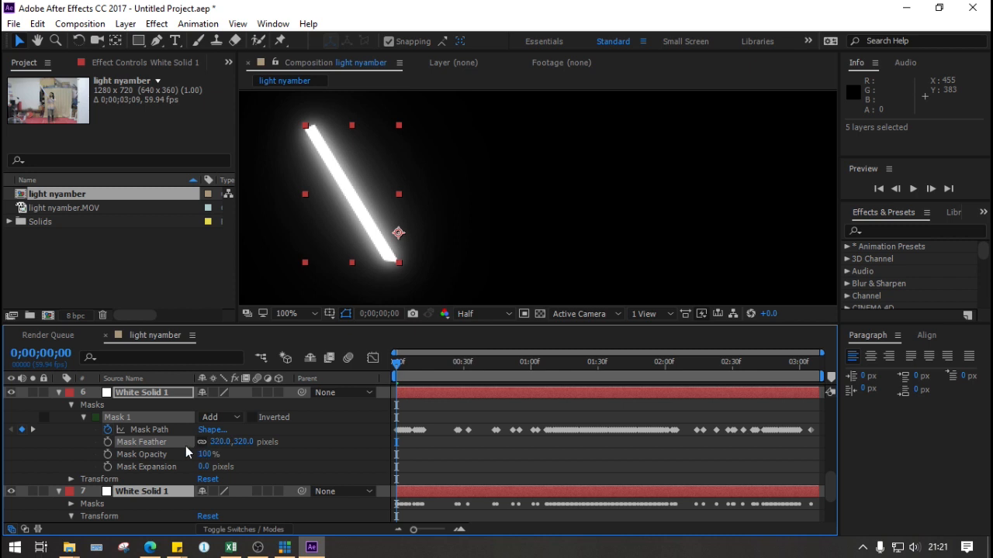
Set the Mask Feather of Mask 1 on layer 7's White Solid 1 to 640 pixels
scroll(186, 446, "down", 3)
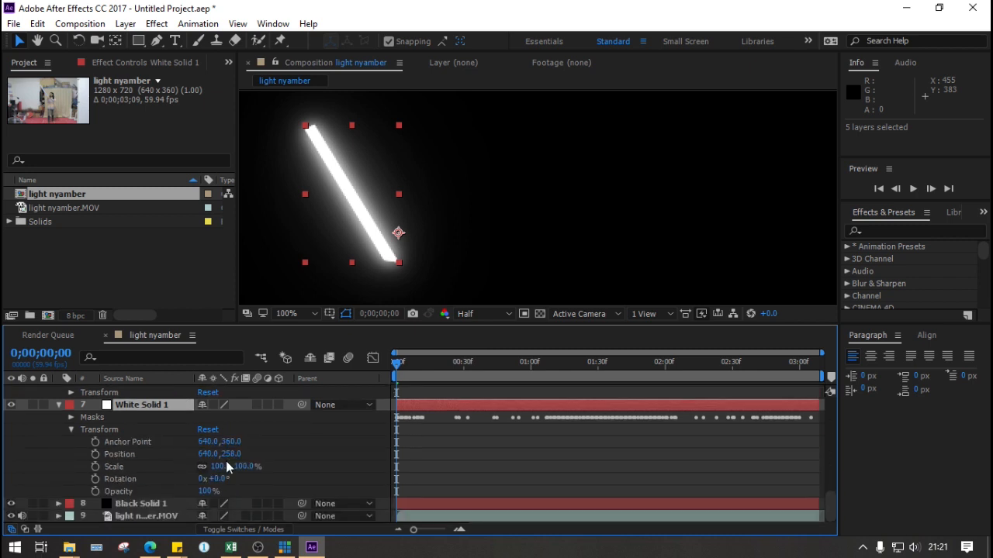
scroll(236, 472, "up", 2)
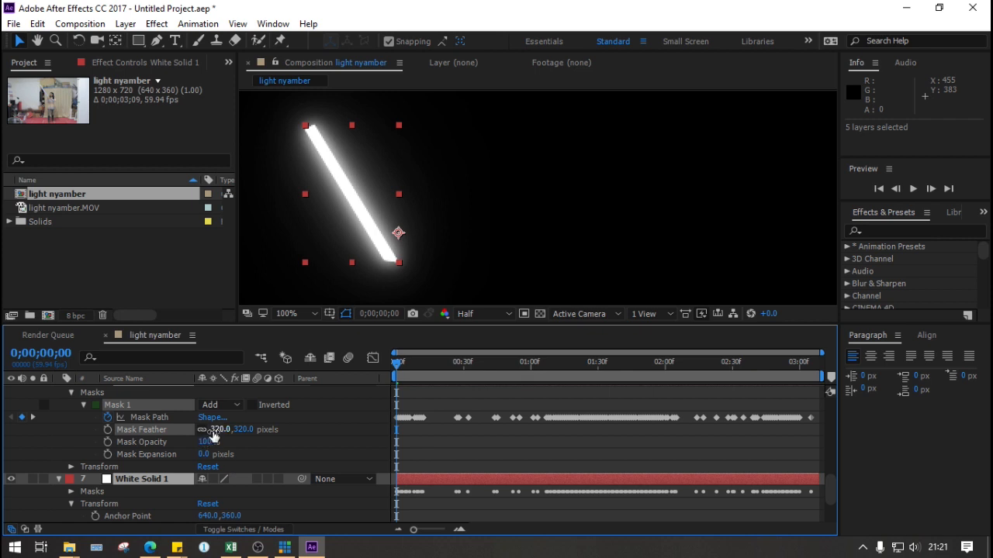
scroll(210, 438, "down", 2)
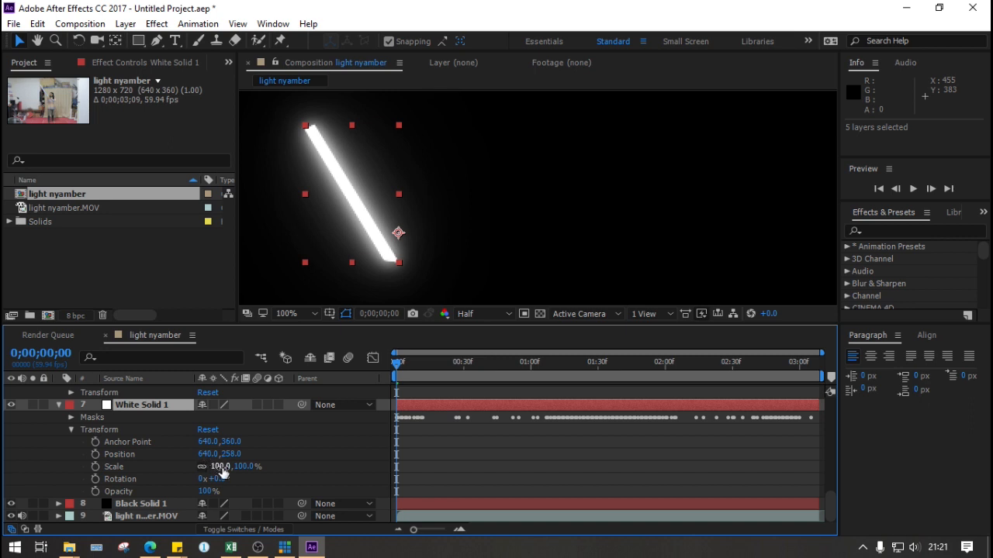
left_click(72, 417)
left_click(84, 429)
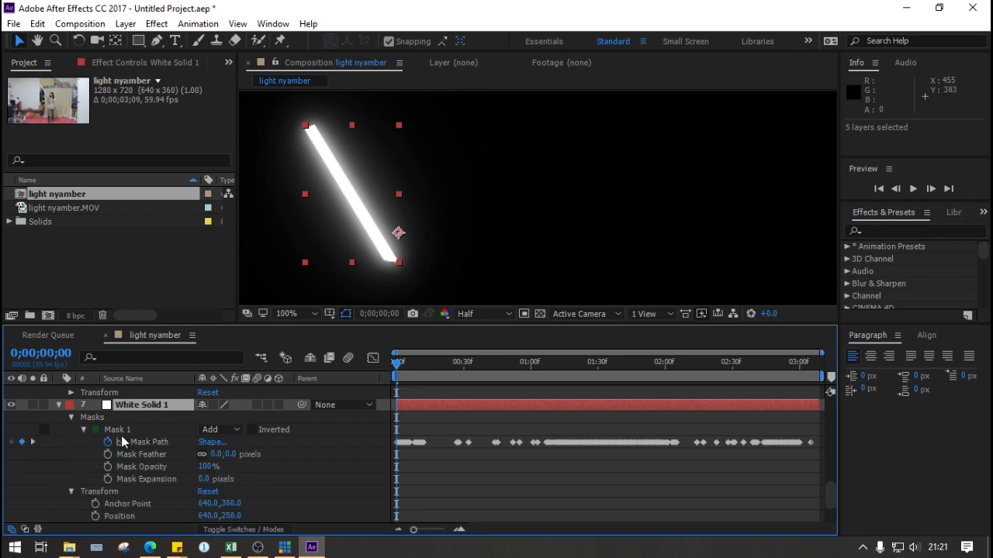
left_click(215, 455)
type("640")
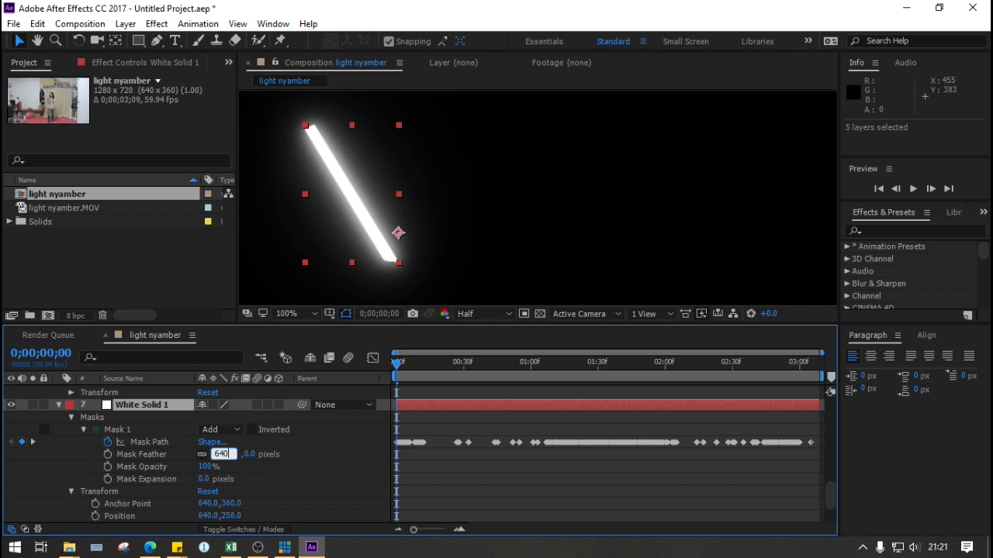
key("Return")
Collapse the expanded properties of White Solid 1 layers 3 to 7
scroll(233, 459, "up", 5)
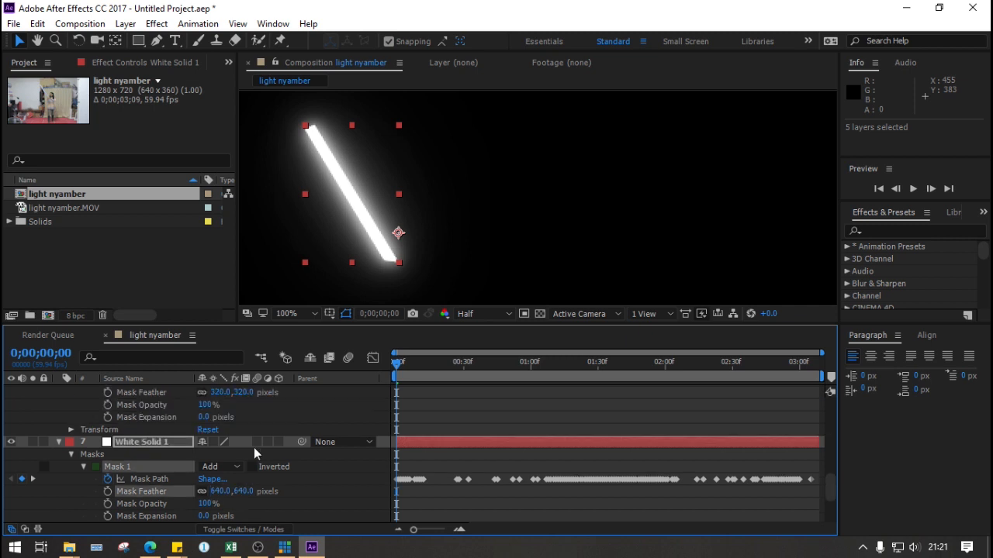
scroll(46, 412, "up", 2)
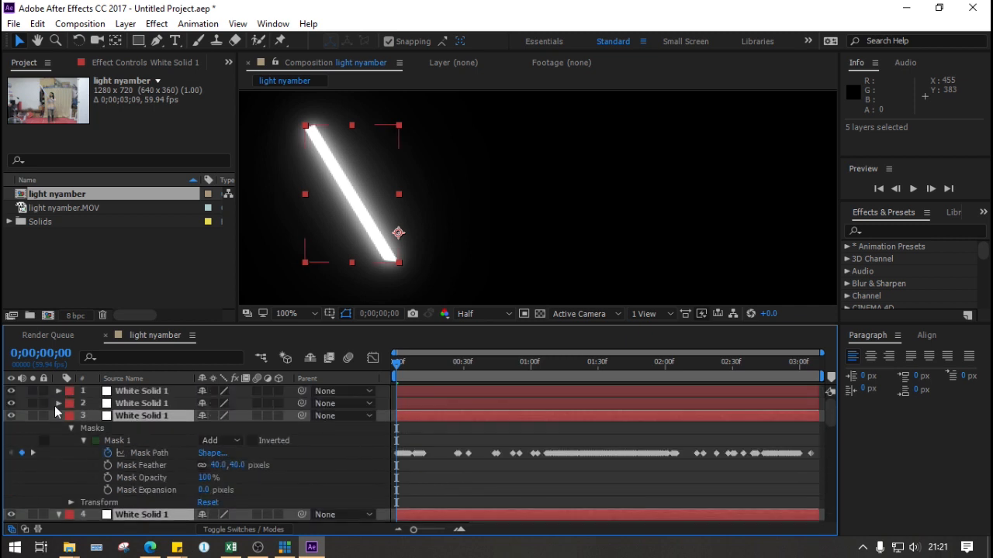
left_click(59, 416)
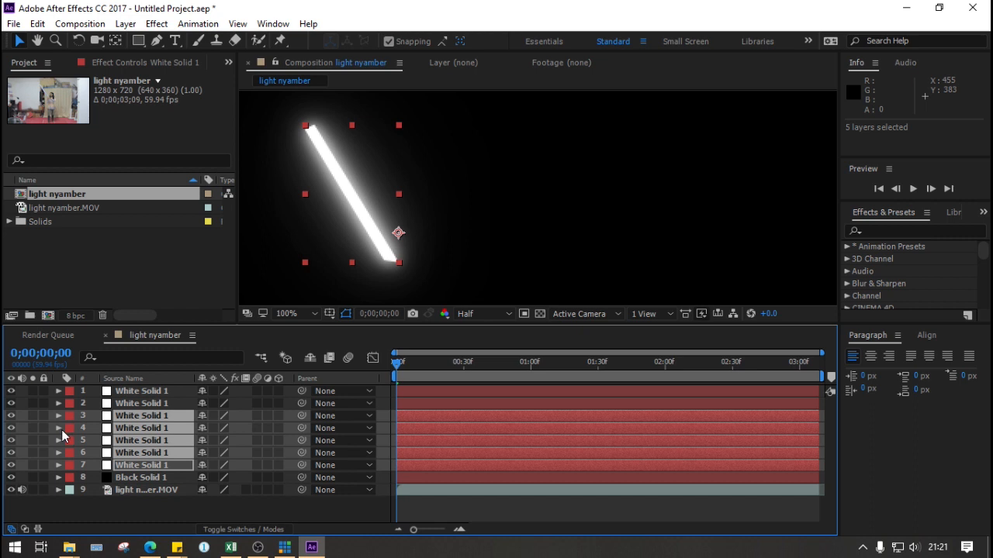
Pre-compose the seven White Solid 1 layers and Black Solid 1 into a new composition named "light"
left_click(171, 391)
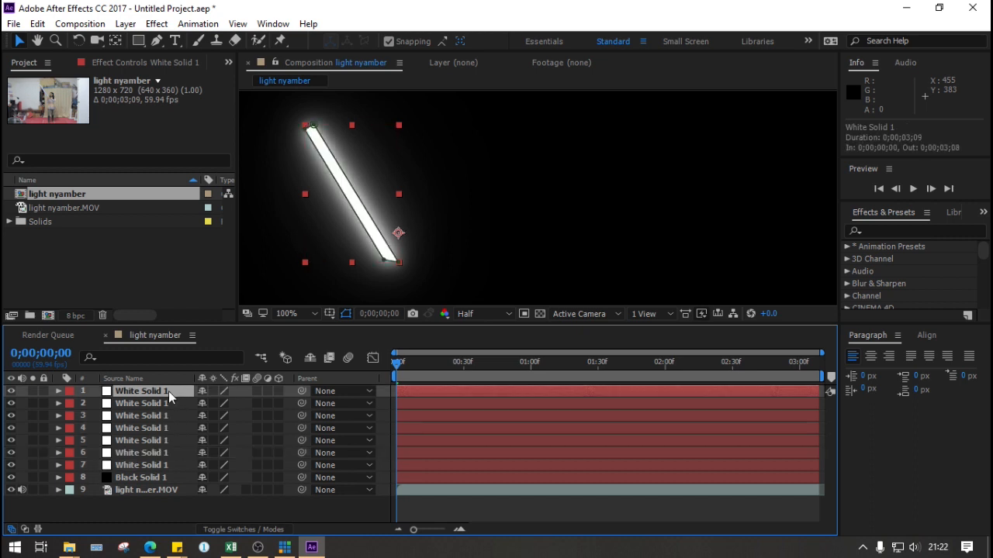
left_click(161, 478, "shift")
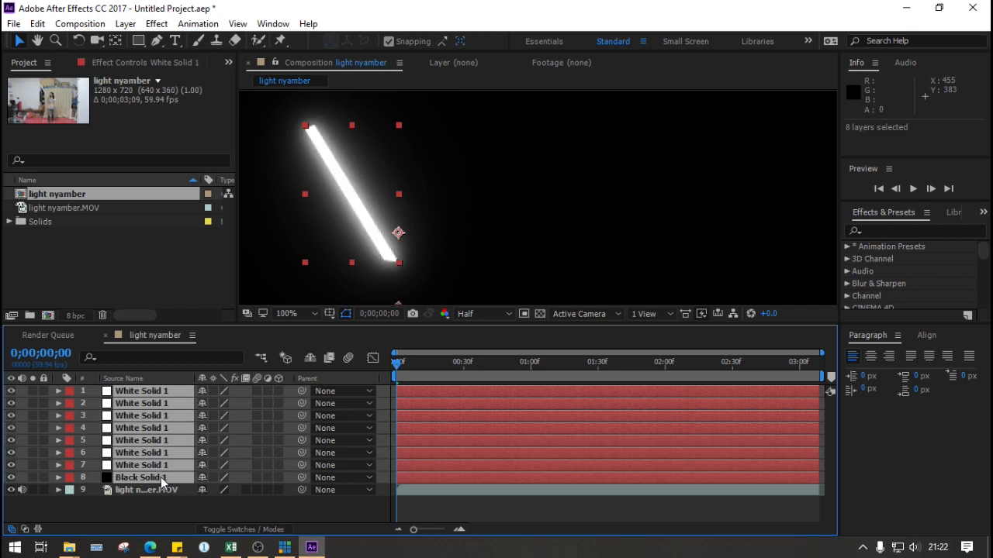
right_click(160, 477)
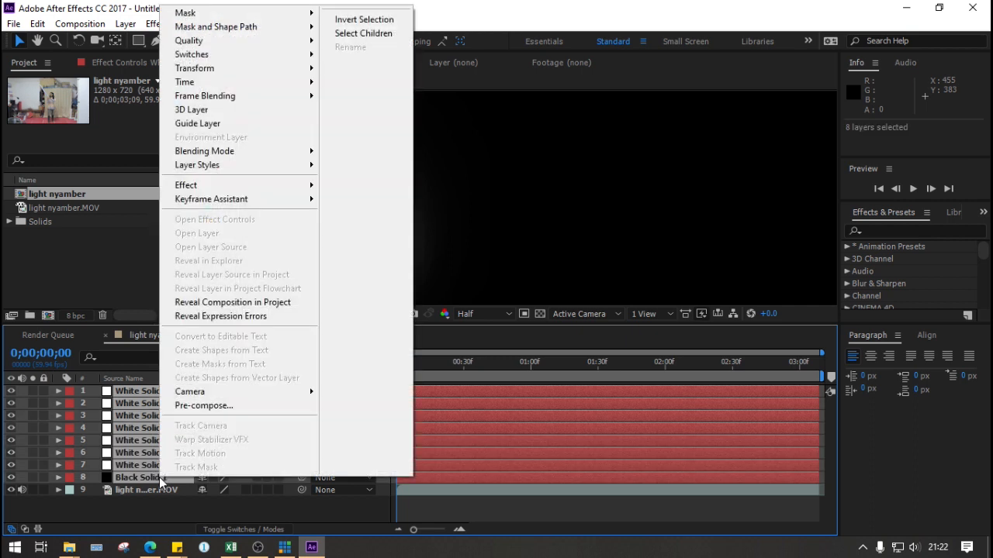
left_click(204, 407)
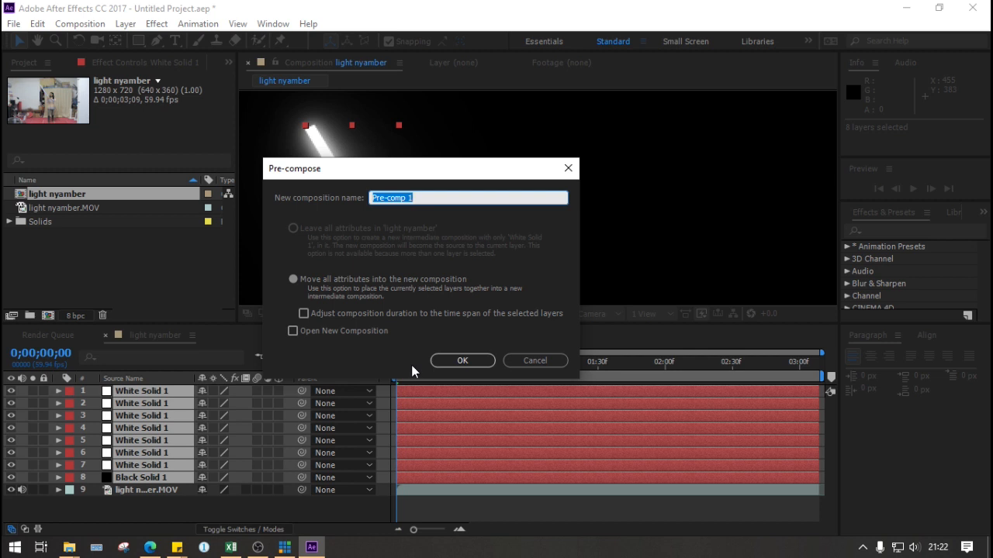
type("light")
key("Return")
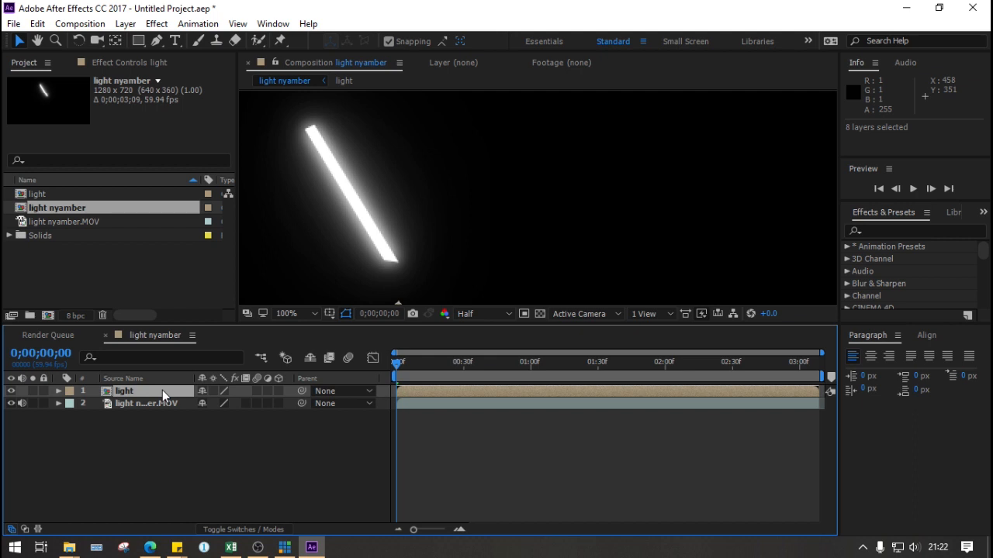
Show the layer blending modes in the timeline and set the light layer's mode to Screen
left_click(240, 530)
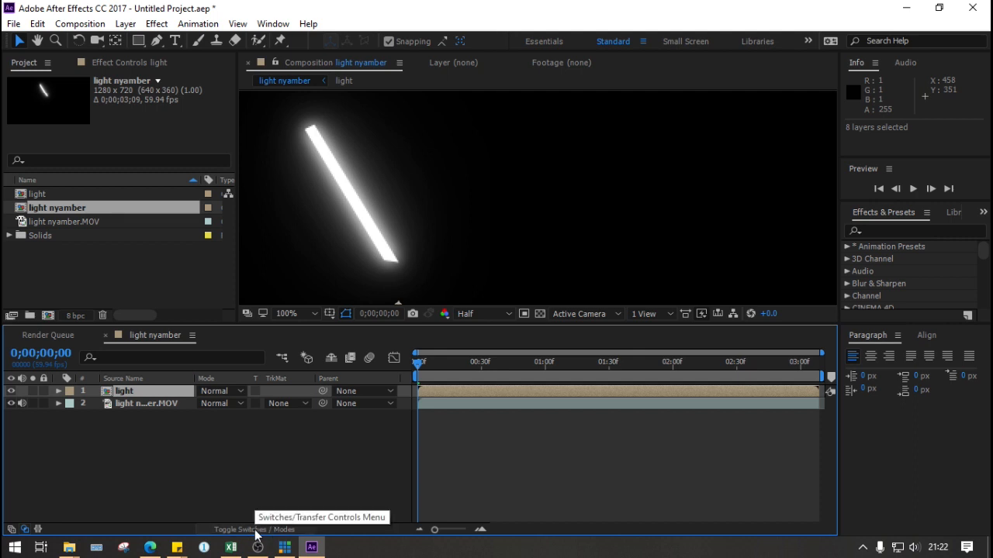
right_click(209, 379)
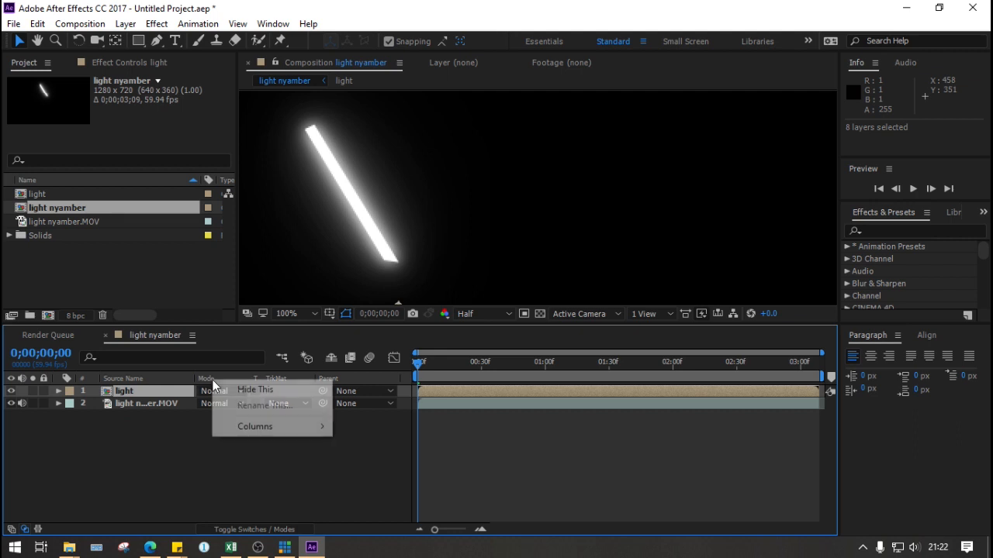
mouse_move(263, 428)
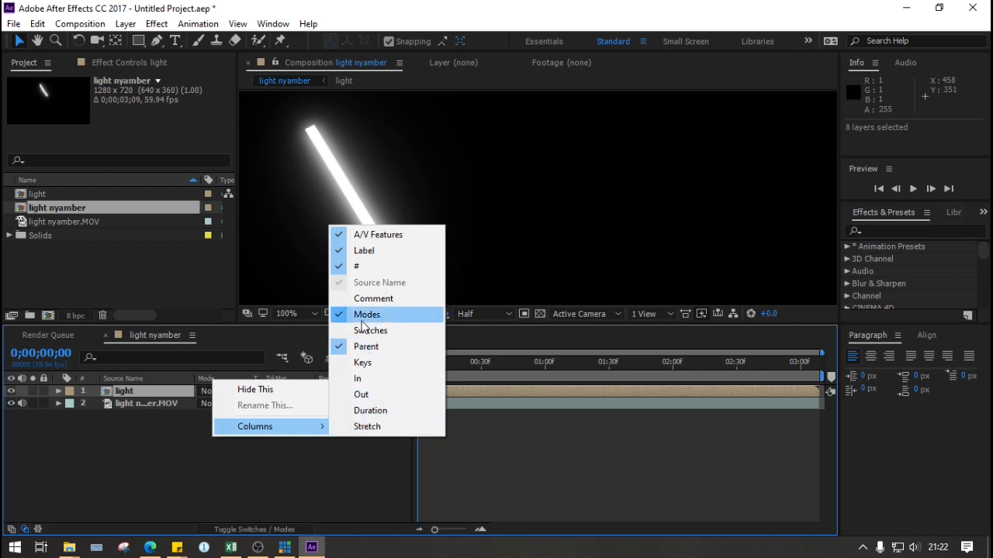
left_click(254, 465)
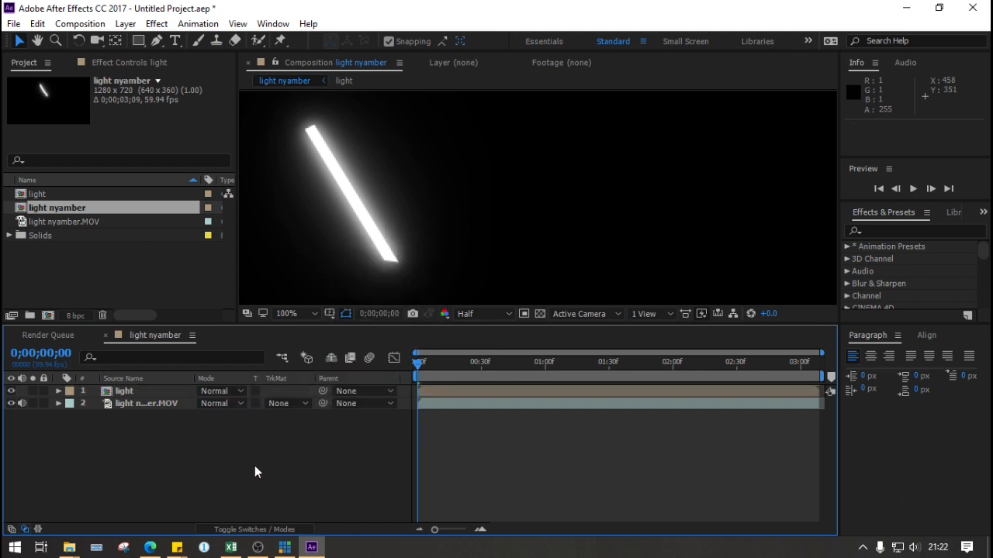
left_click(239, 391)
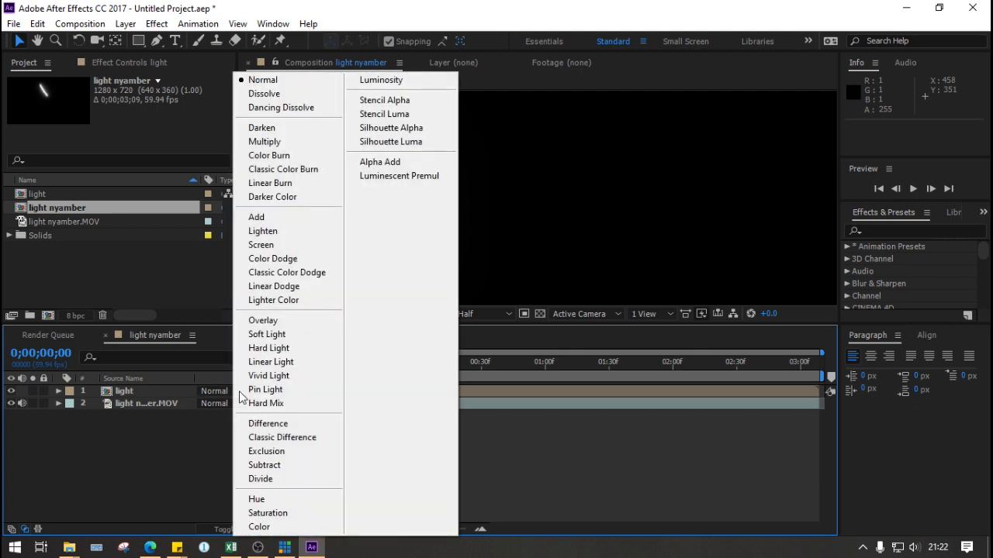
left_click(270, 245)
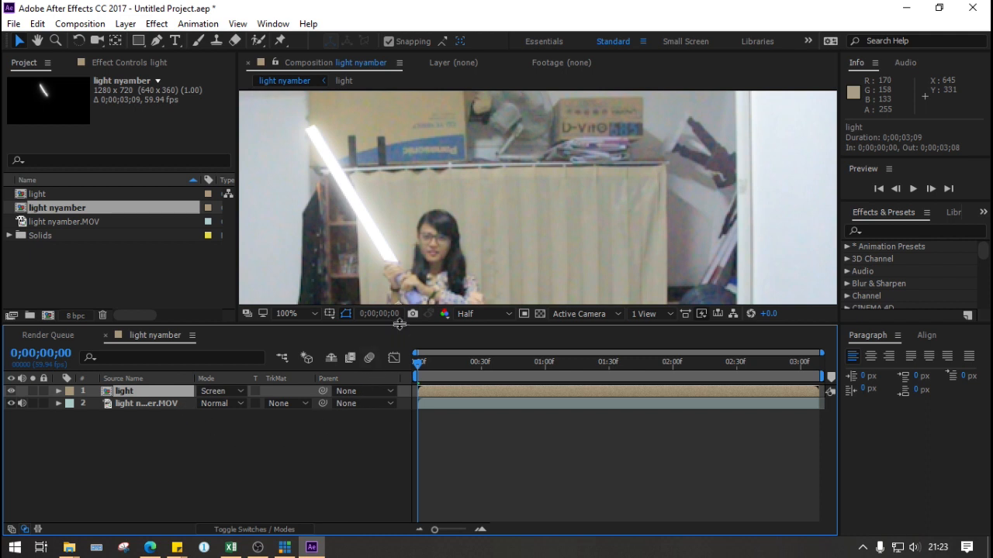
Enlarge the composition preview area and view the light layer over the footage at 50% magnification
left_click_drag(394, 331, 404, 423)
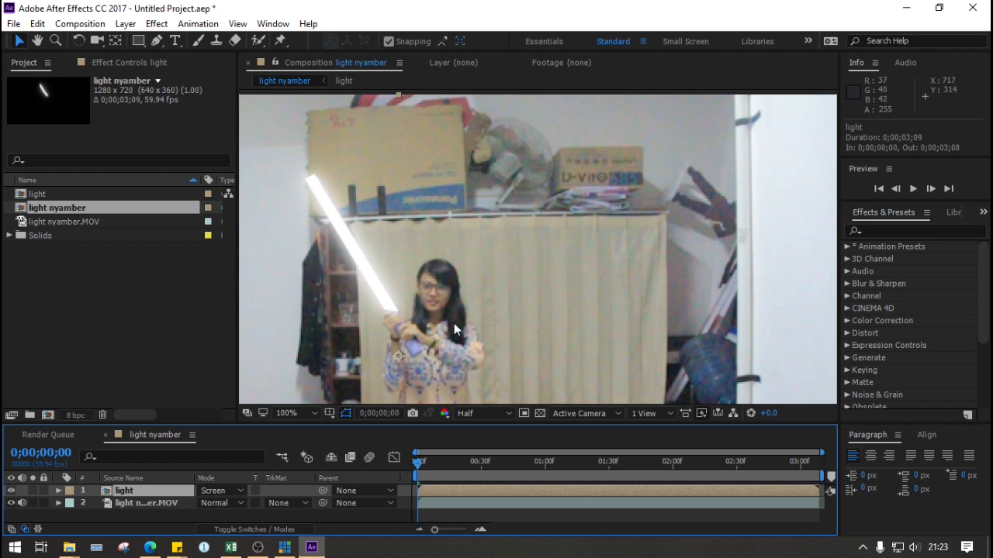
key("comma")
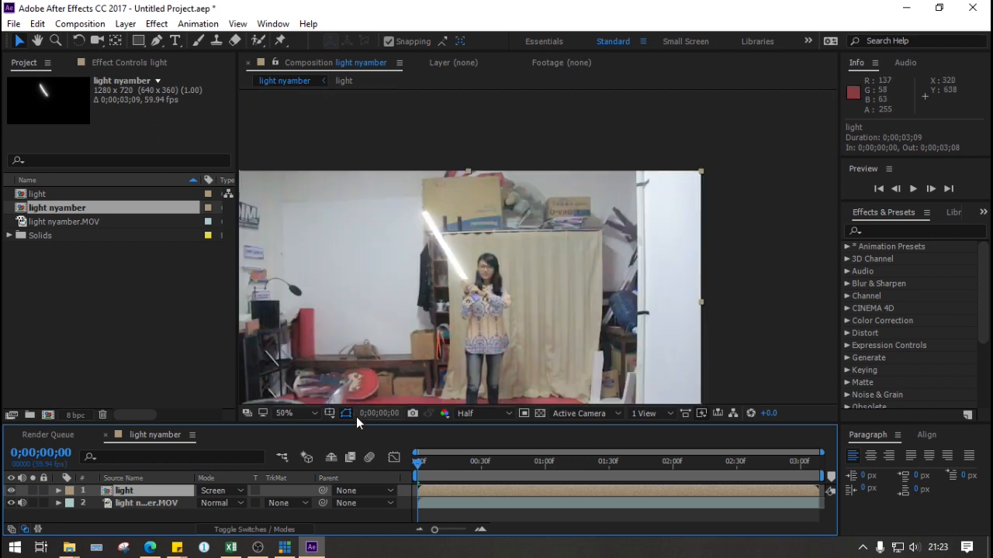
left_click_drag(362, 421, 365, 385)
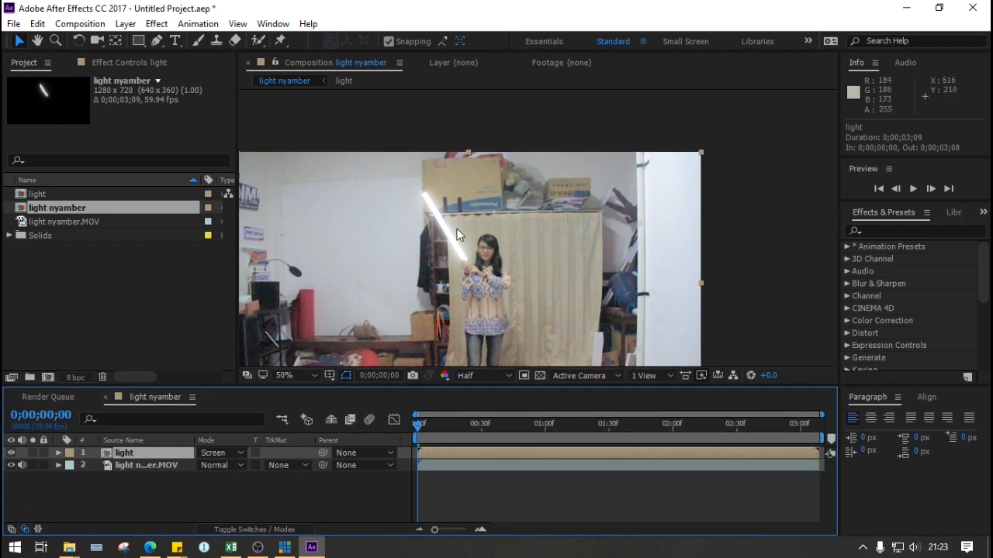
Find the Color Balance effect and apply it to the light layer
left_click(878, 229)
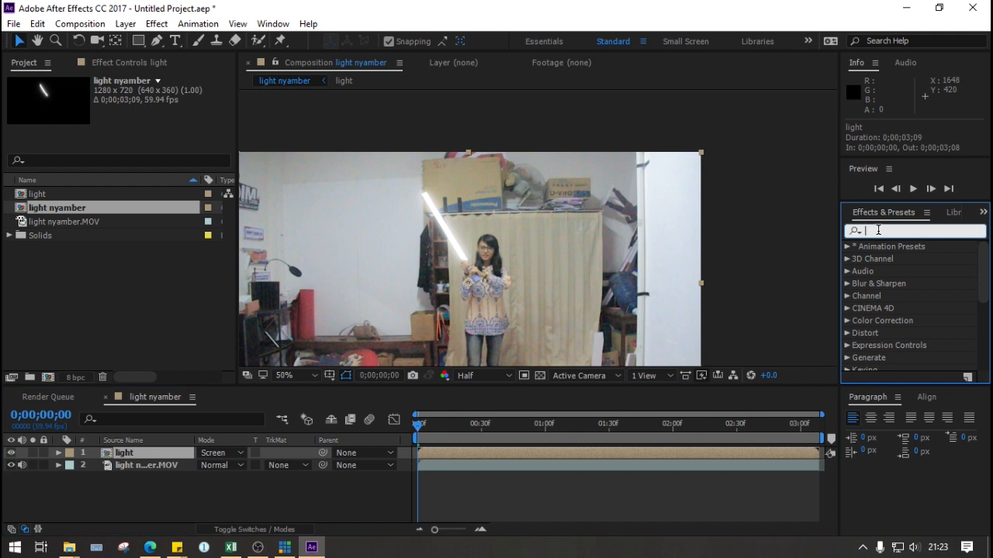
type("c")
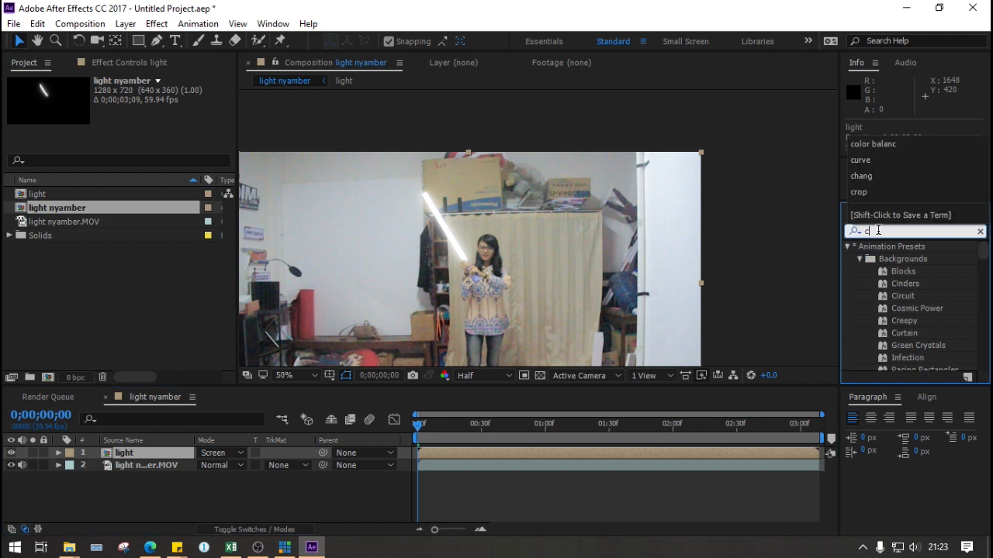
type("olor")
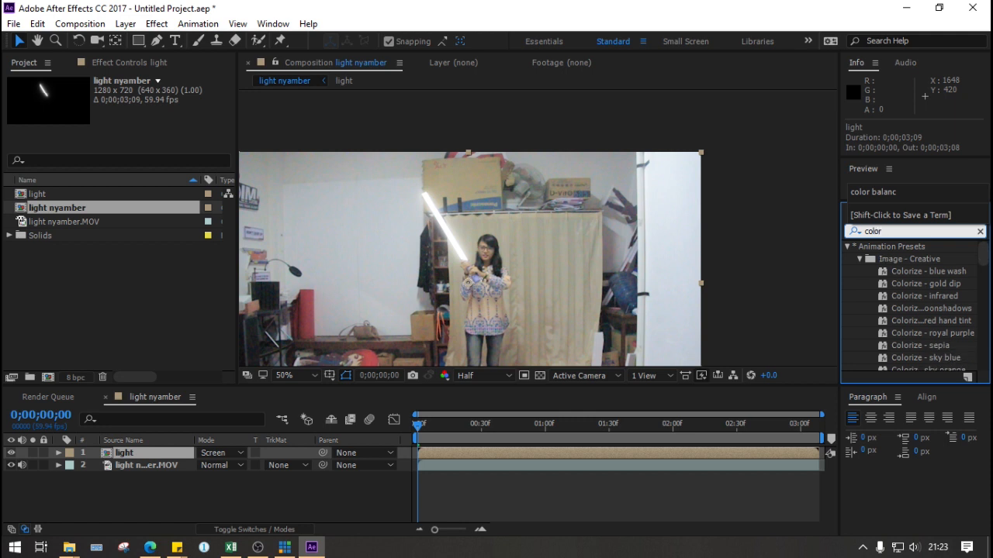
type(" bala")
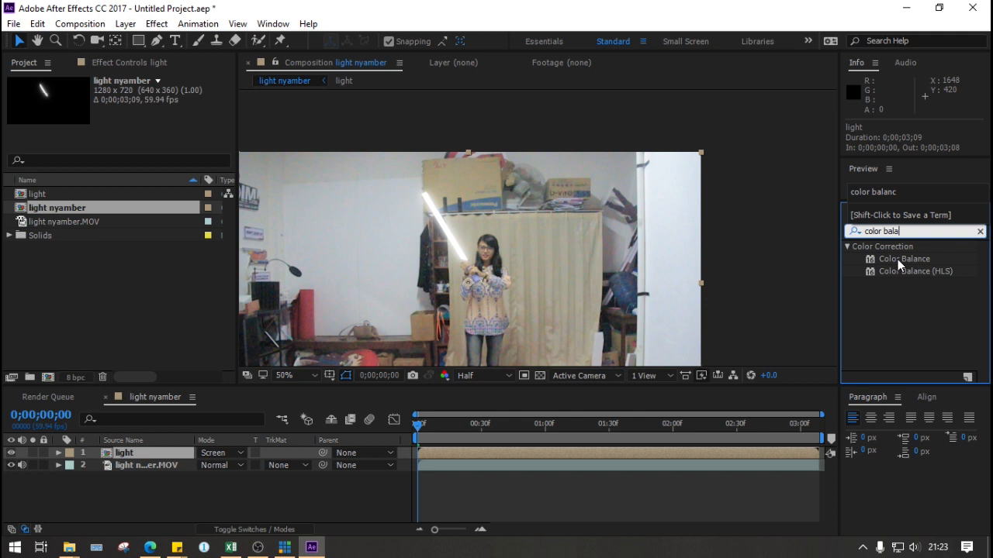
left_click_drag(897, 259, 135, 449)
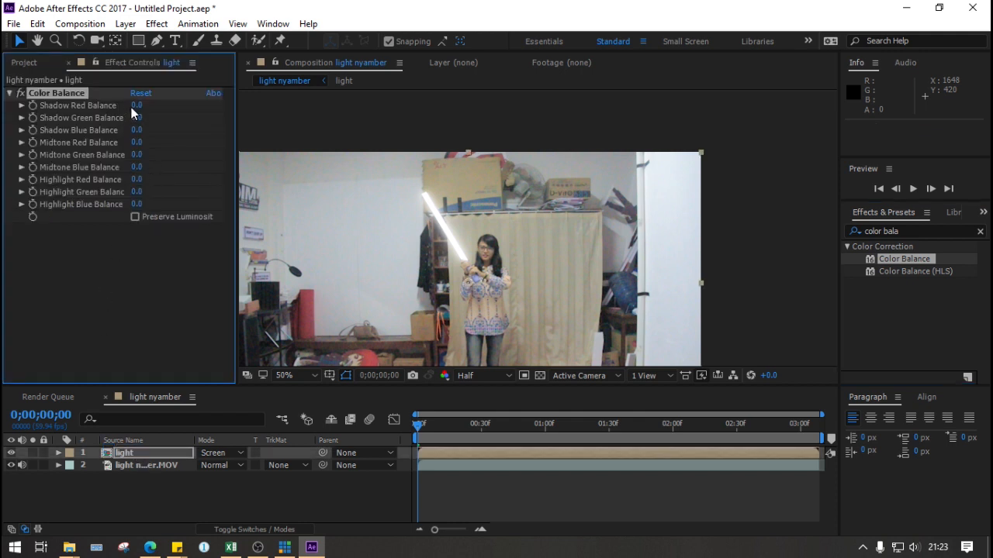
Set the Shadow, Midtone and Highlight Red Balance of the light layer's Color Balance effect to 100
left_click_drag(172, 103, 294, 114)
left_click_drag(135, 143, 245, 142)
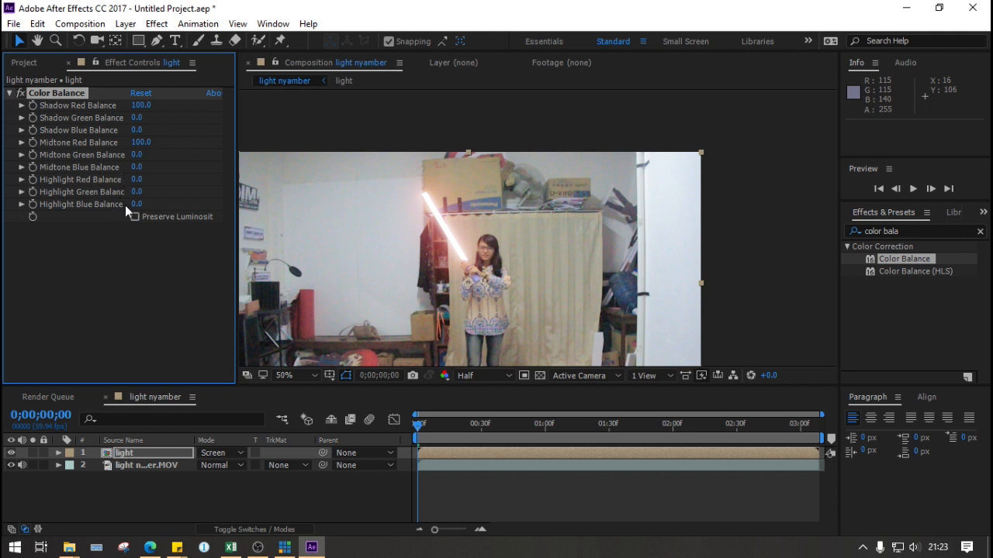
left_click_drag(135, 179, 223, 179)
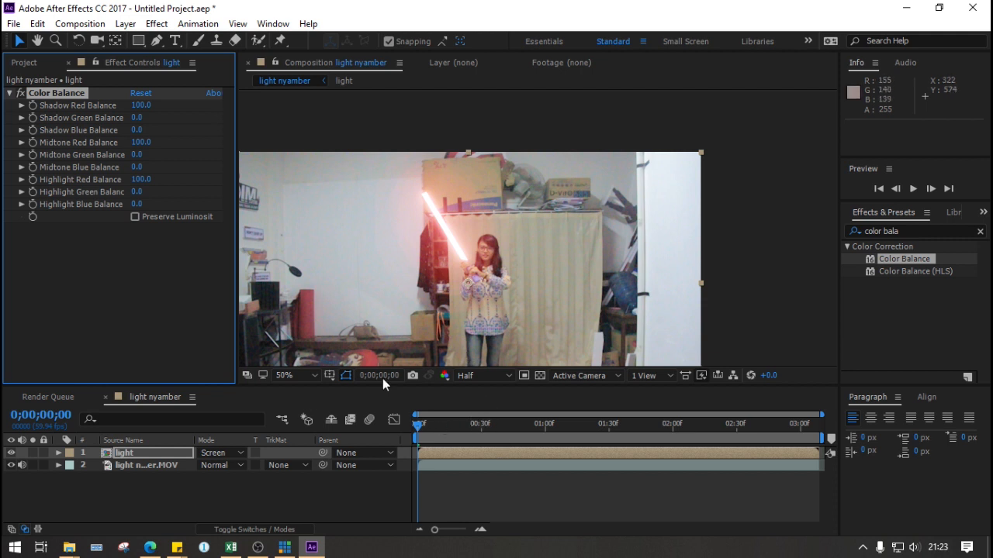
Preview the red lightsaber glow from the start of the composition and return the current time to 0;00;00;00
left_click(409, 427)
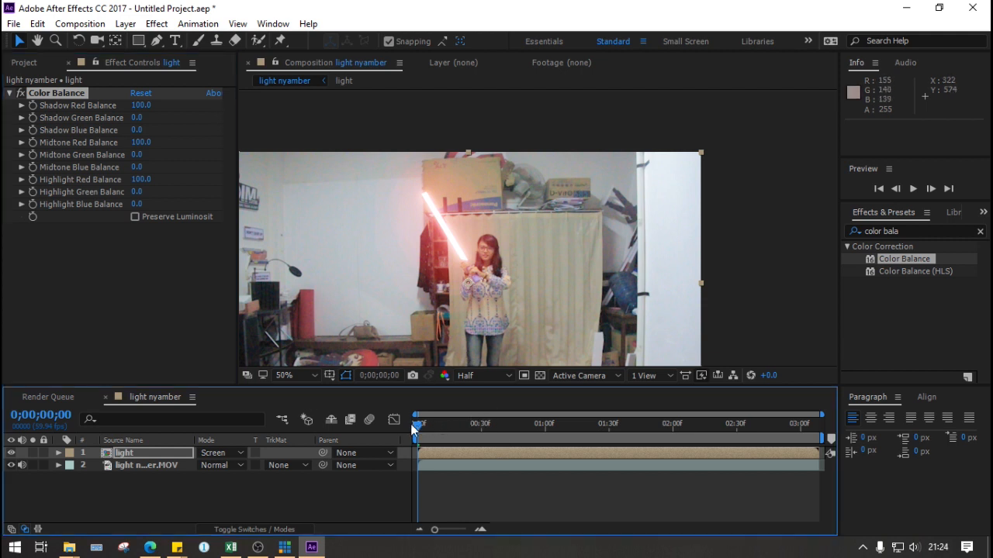
key("space")
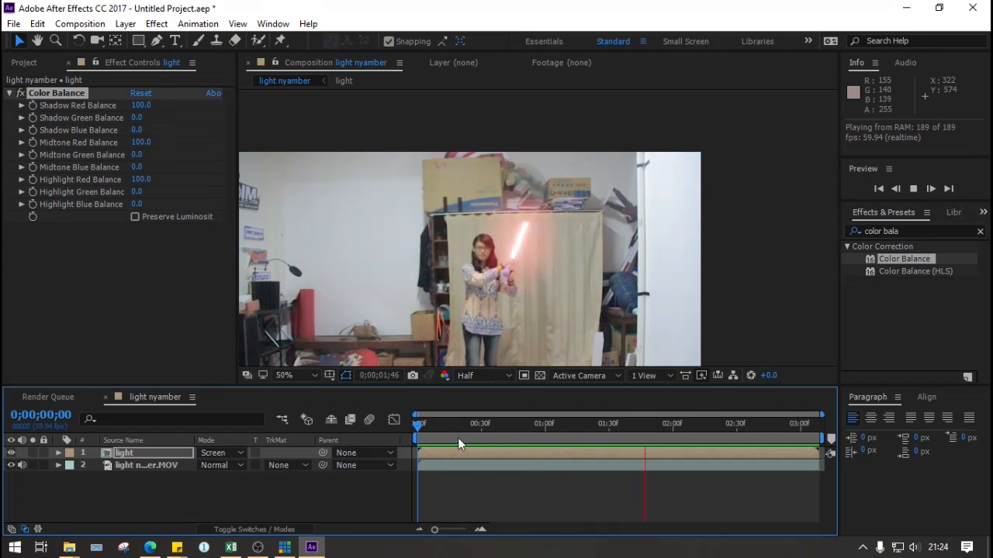
key("space")
left_click_drag(479, 433, 410, 432)
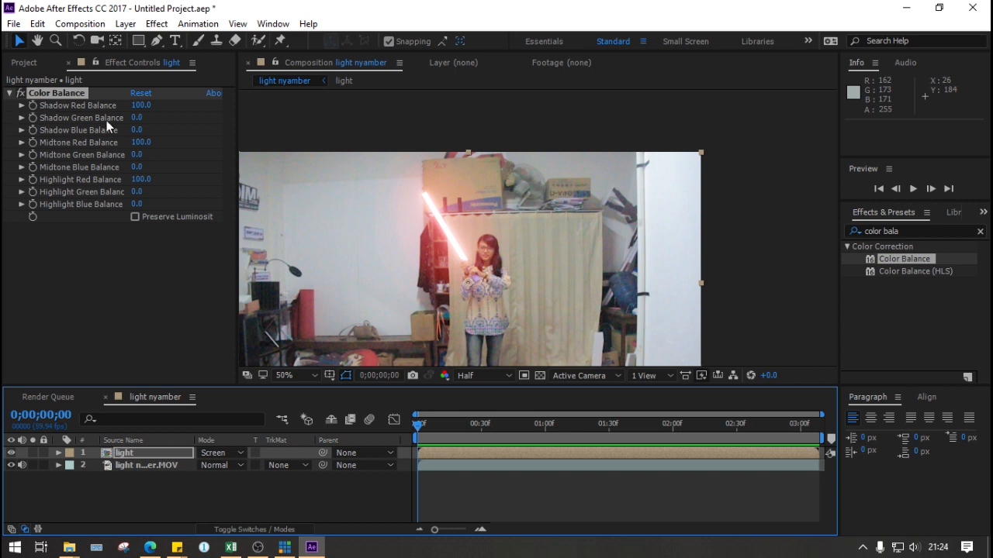
Start keyframing Shadow Green Balance at 0;00;00;00 and set it to -92 at 0;00;01;00
left_click(30, 116)
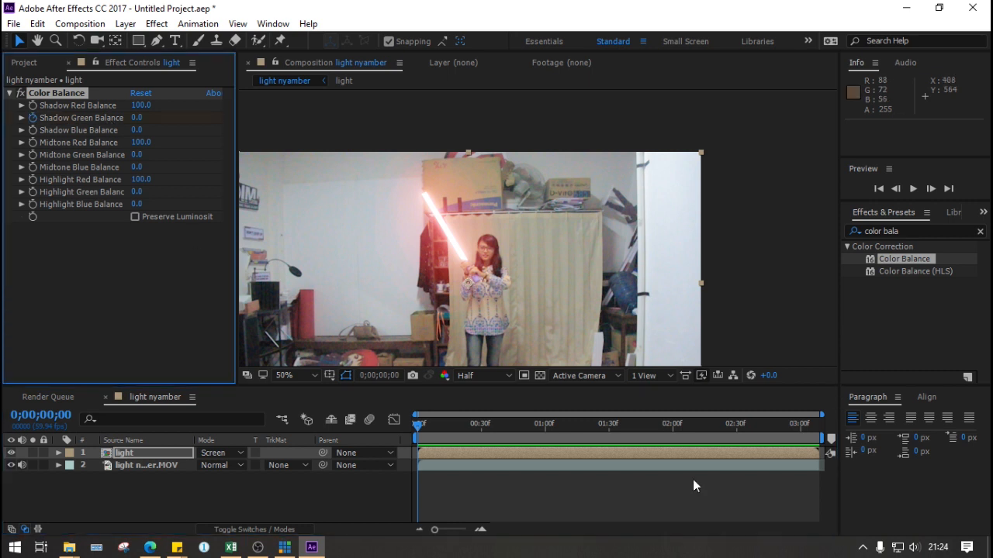
left_click_drag(417, 425, 547, 436)
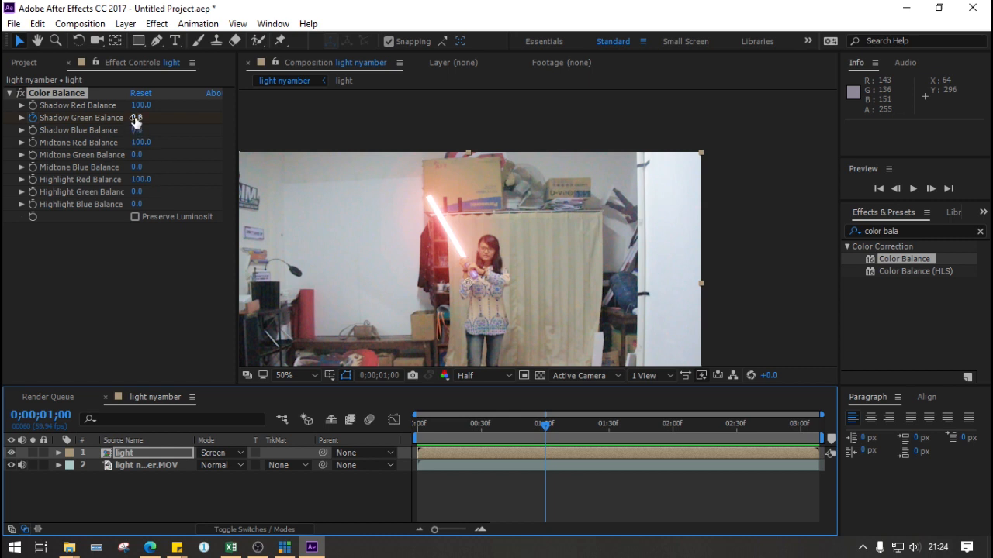
left_click_drag(137, 117, 67, 114)
Keyframe Shadow Green Balance to 34 at 0;00;01;41 and to -41 at 0;00;03;08
left_click_drag(544, 432, 633, 423)
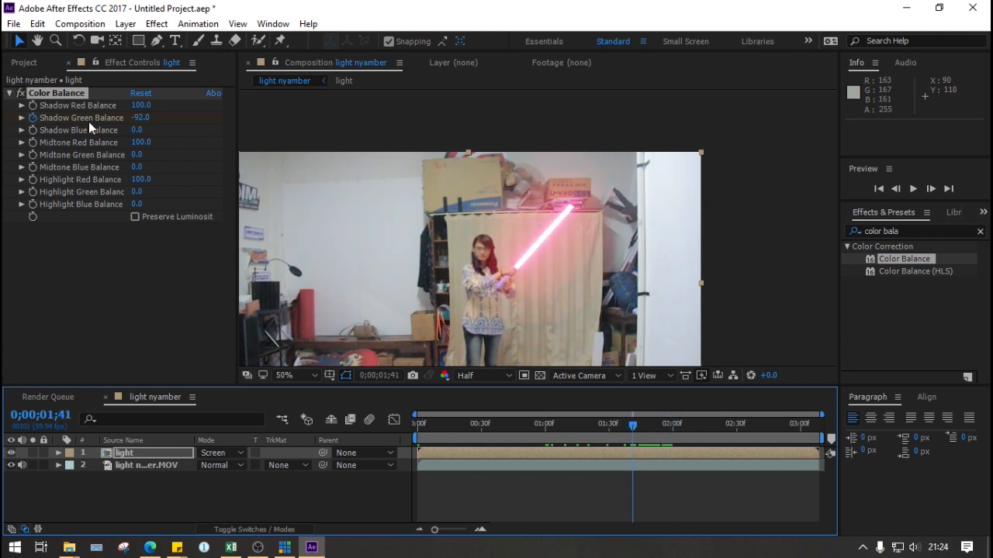
left_click_drag(139, 117, 225, 114)
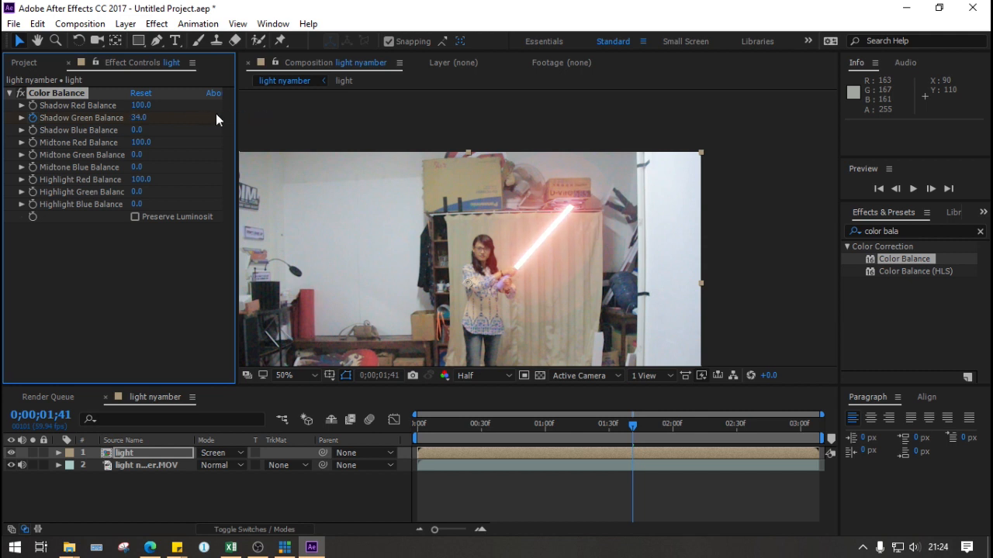
left_click_drag(632, 435, 822, 442)
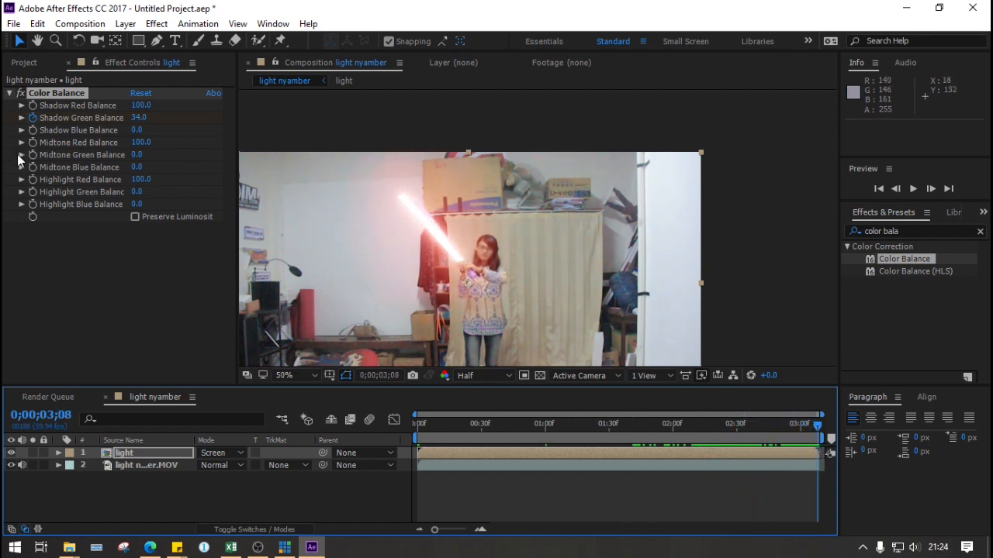
left_click_drag(139, 117, 88, 118)
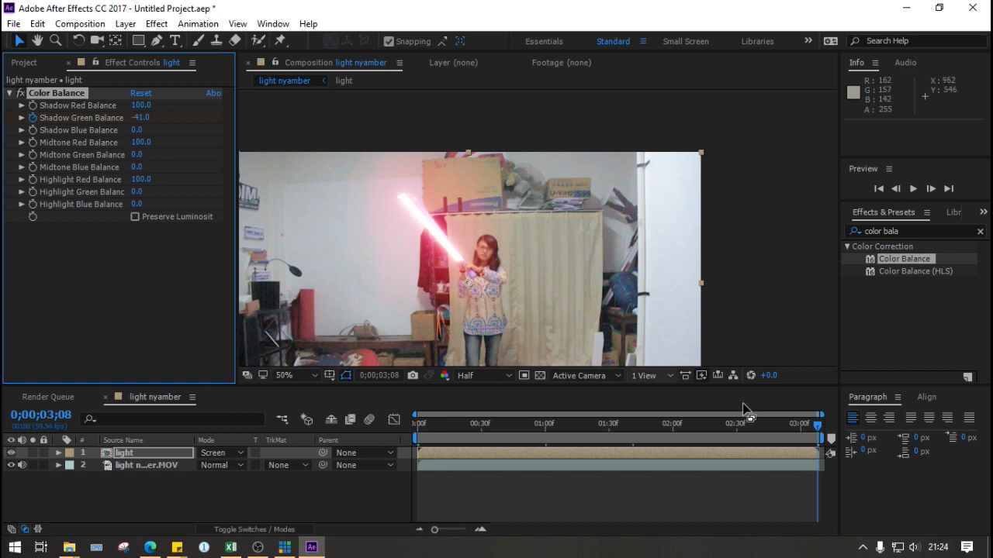
Preview the animated glow color from the start of the composition with the saber shown at 100% magnification
left_click_drag(819, 423, 400, 423)
key("ctrl+z")
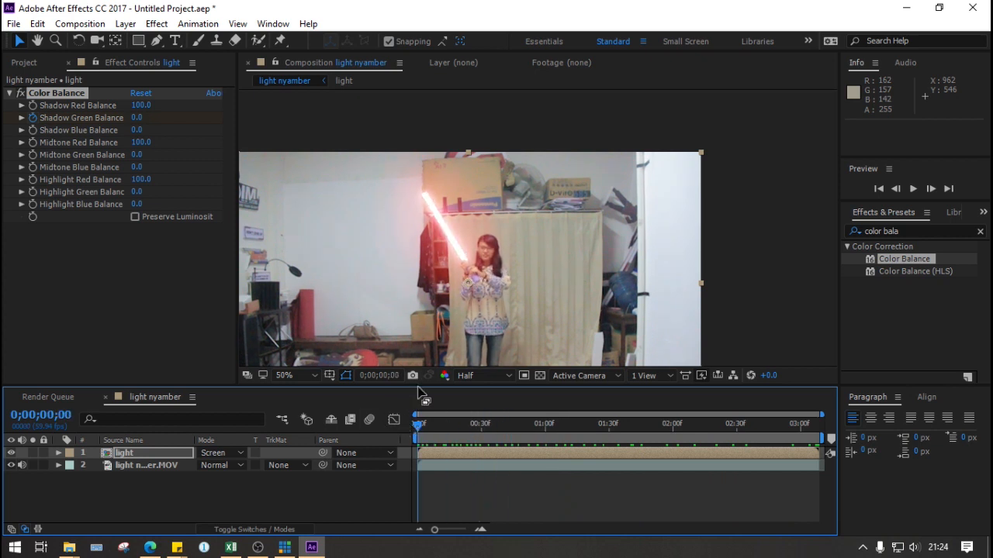
left_click_drag(426, 388, 423, 439)
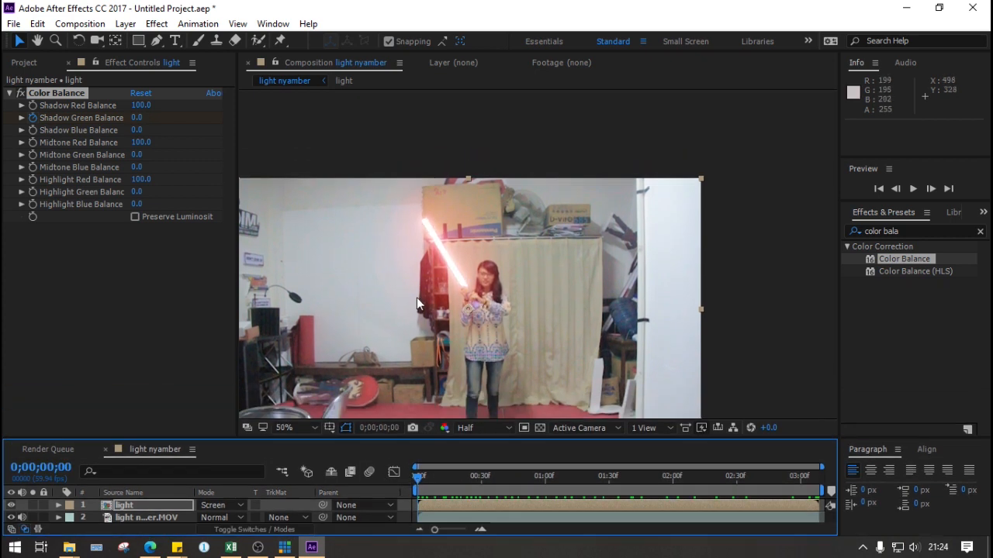
scroll(419, 294, "up", 2)
left_click_drag(465, 290, 601, 261)
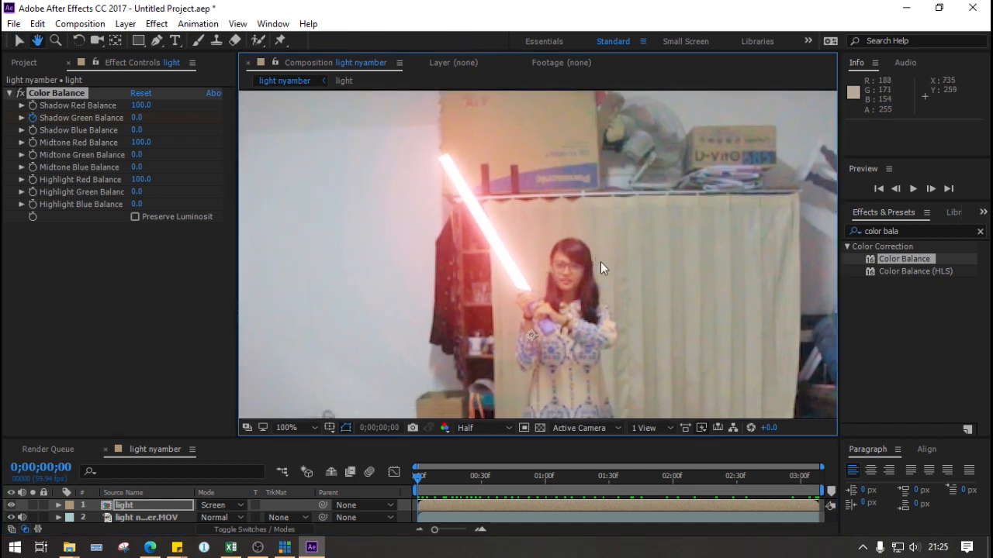
left_click(415, 481)
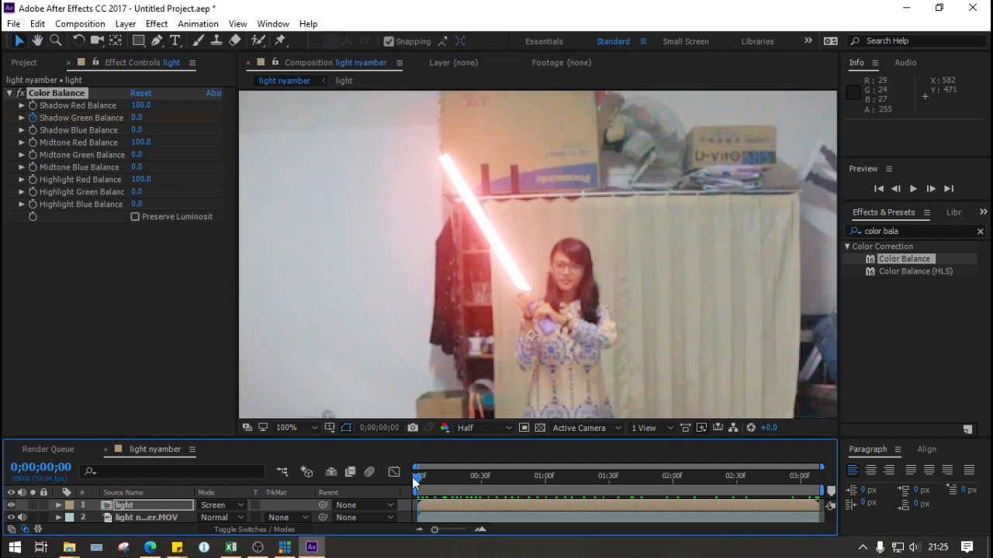
key("space")
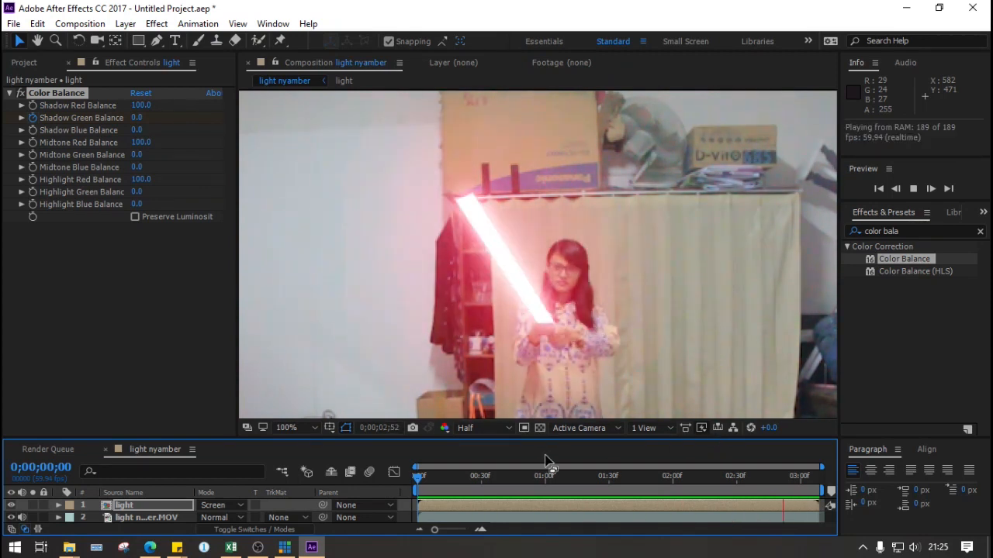
left_click_drag(535, 440, 519, 390)
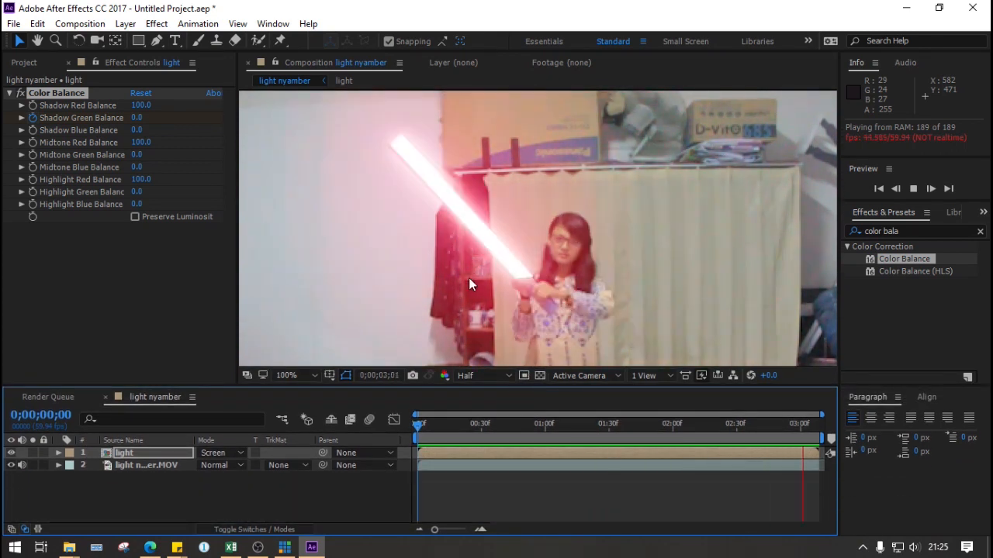